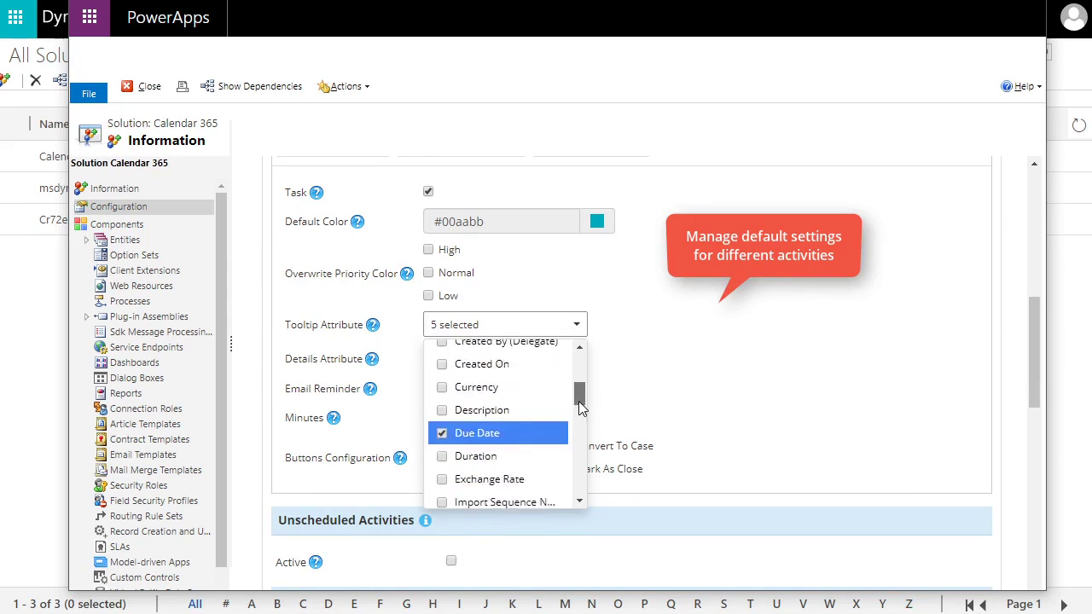
Step: Add Description and one further attribute to the Task activity's tooltip attributes
click(512, 414)
drag(582, 397, 583, 483)
click(443, 406)
click(629, 350)
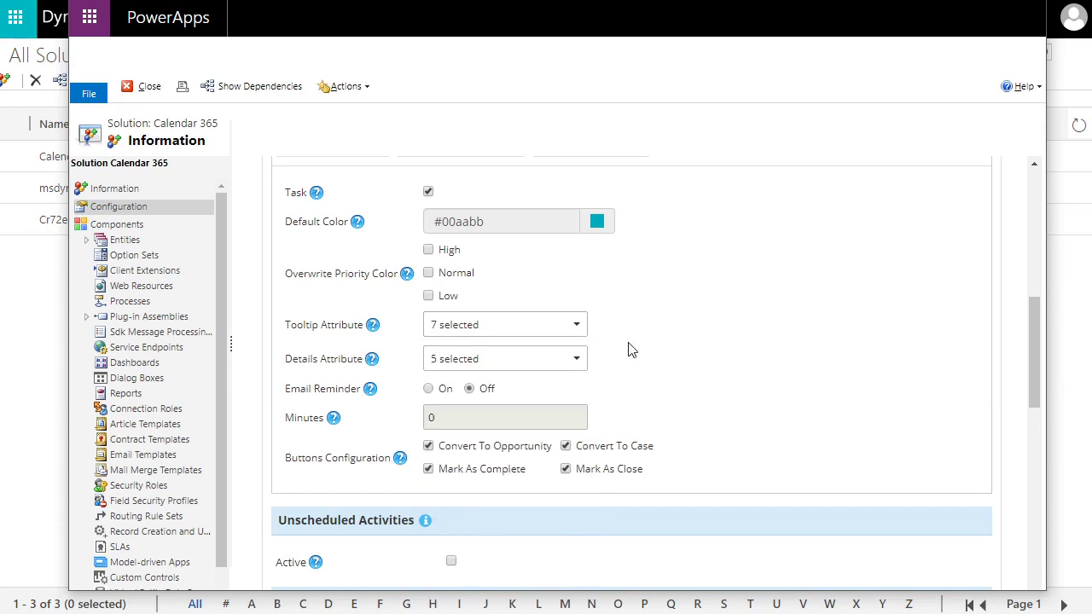
Step: Add Category, Created By and Currency to the Task activity's details attributes
click(519, 360)
scroll(567, 418, down, 2)
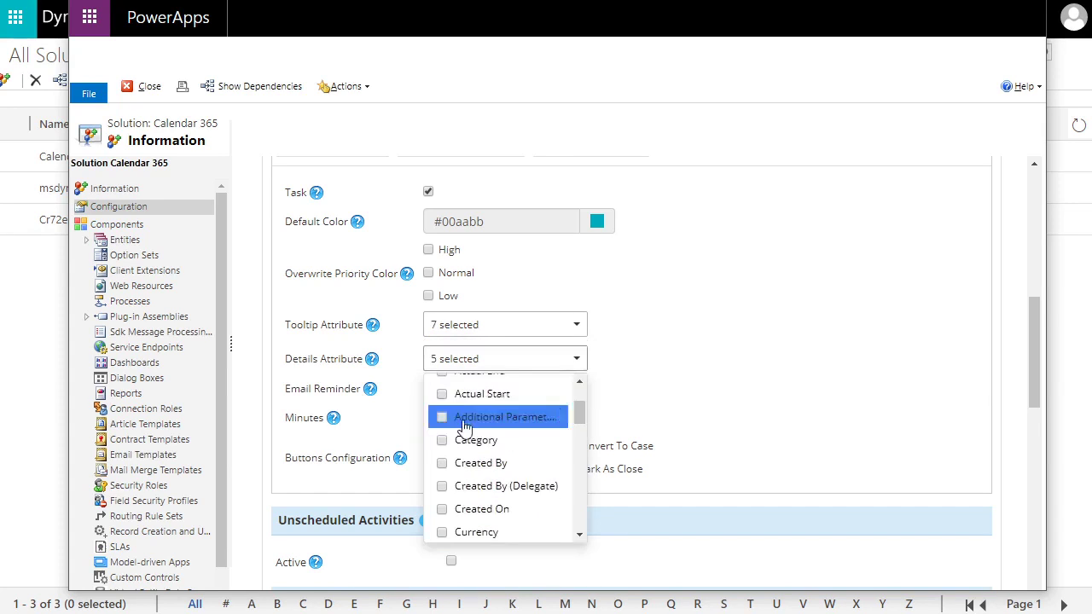
click(506, 442)
click(509, 463)
click(512, 531)
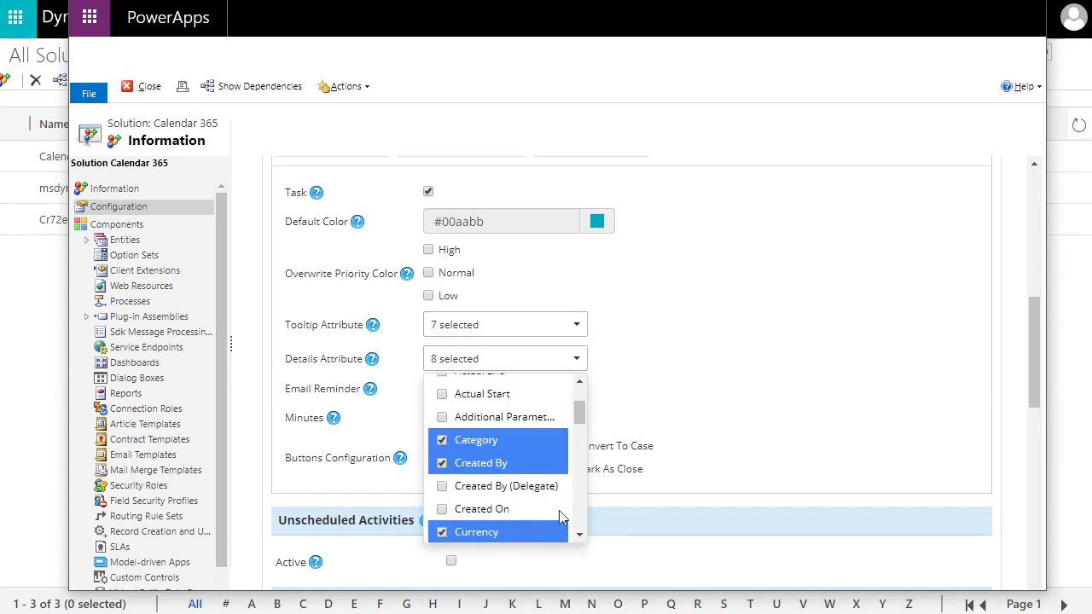
click(654, 402)
Step: Review the default settings of the other activity types, from Fax and Phone Call through Campaign Activity and Custom Activity
scroll(654, 402, up, 2)
click(371, 276)
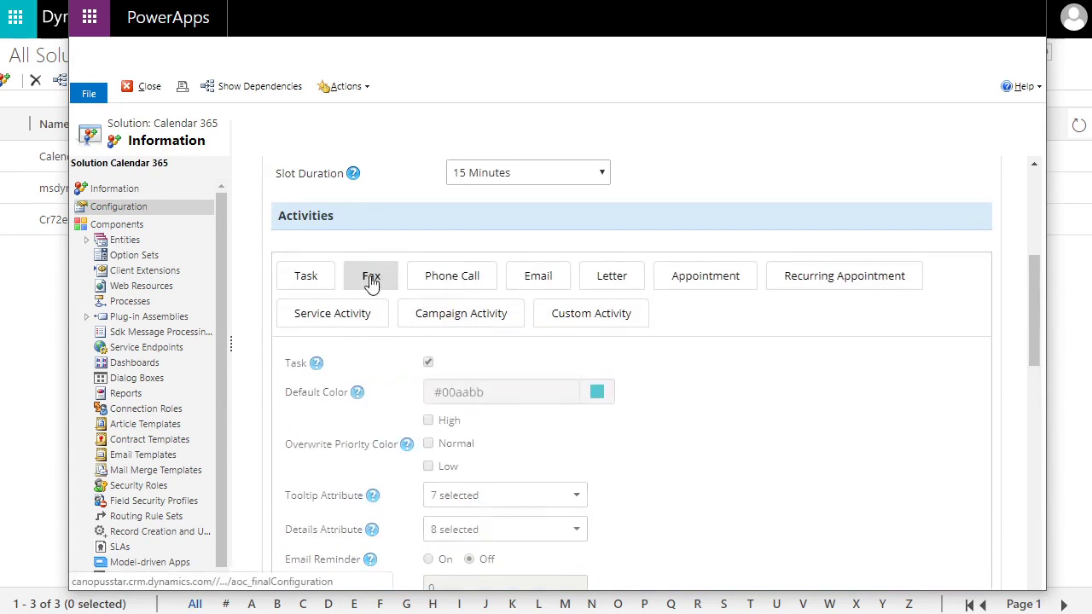
click(448, 277)
click(538, 278)
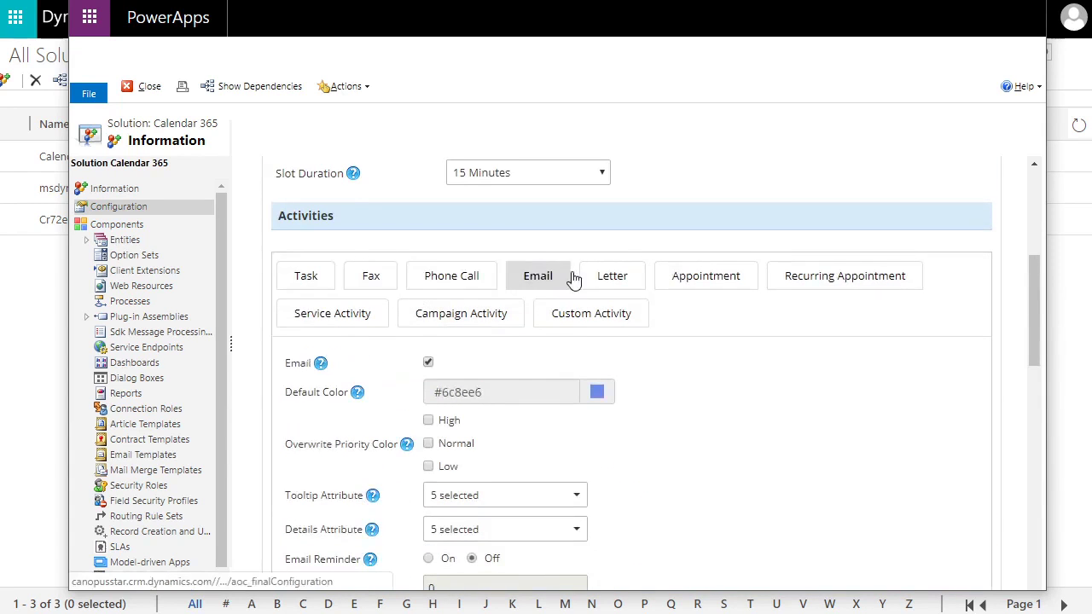
click(613, 276)
click(708, 278)
click(839, 279)
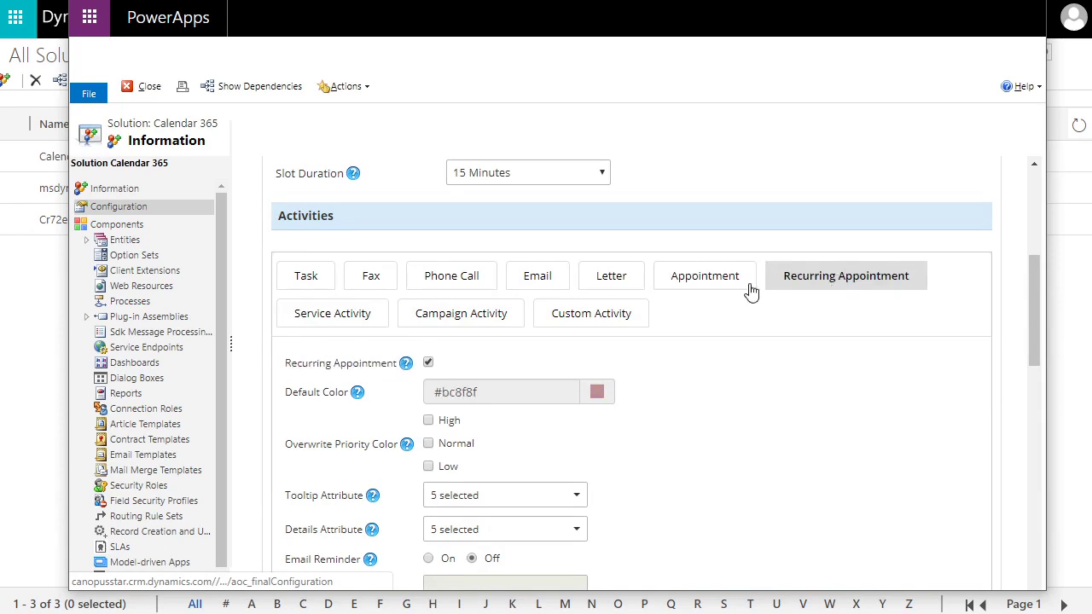
click(360, 315)
click(454, 315)
click(568, 316)
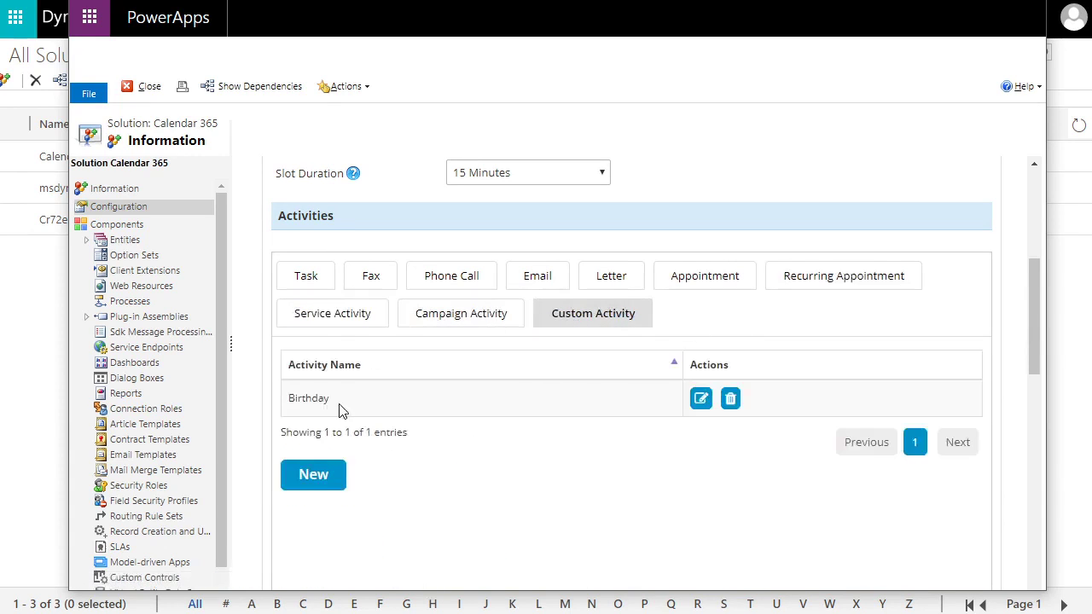
Step: Activate Unscheduled Activities and toggle the Conflict Management setting
scroll(773, 437, down, 5)
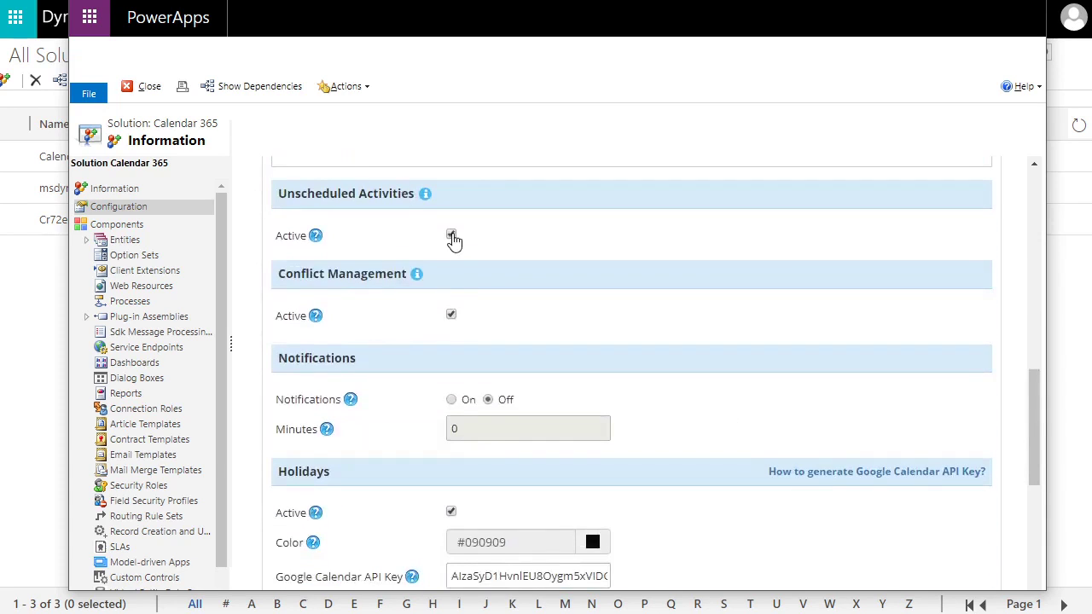
scroll(592, 324, down, 3)
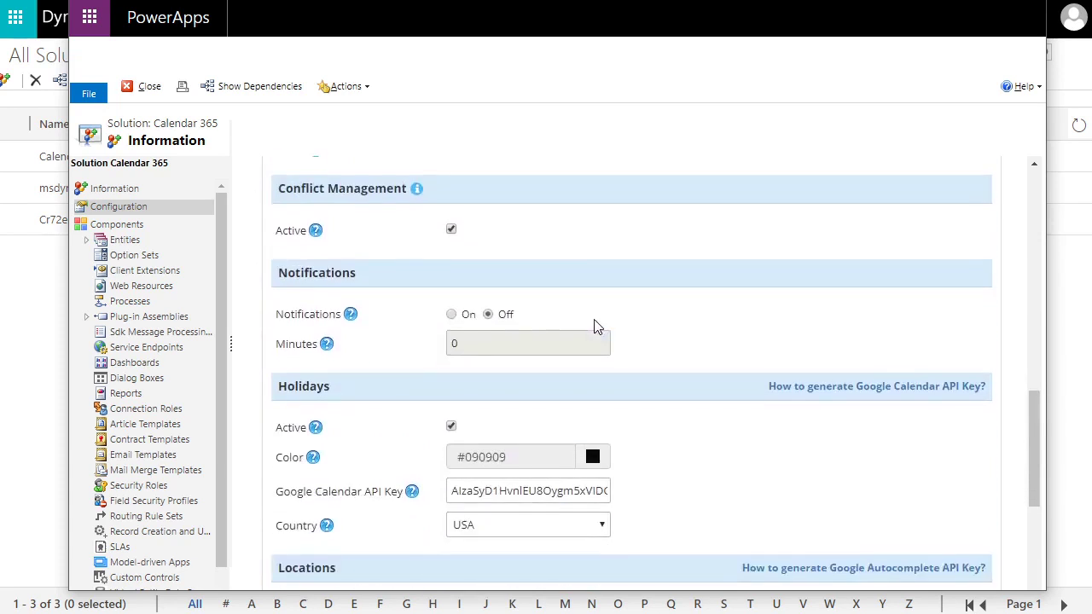
click(452, 229)
scroll(405, 262, down, 2)
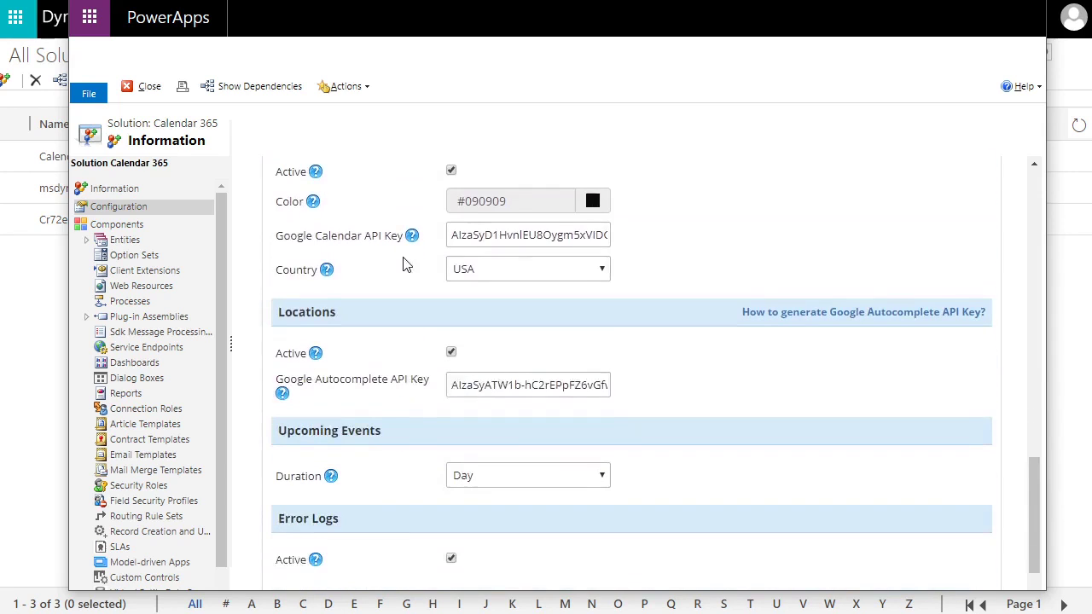
click(561, 270)
click(620, 252)
scroll(632, 267, down, 1)
click(452, 296)
click(451, 296)
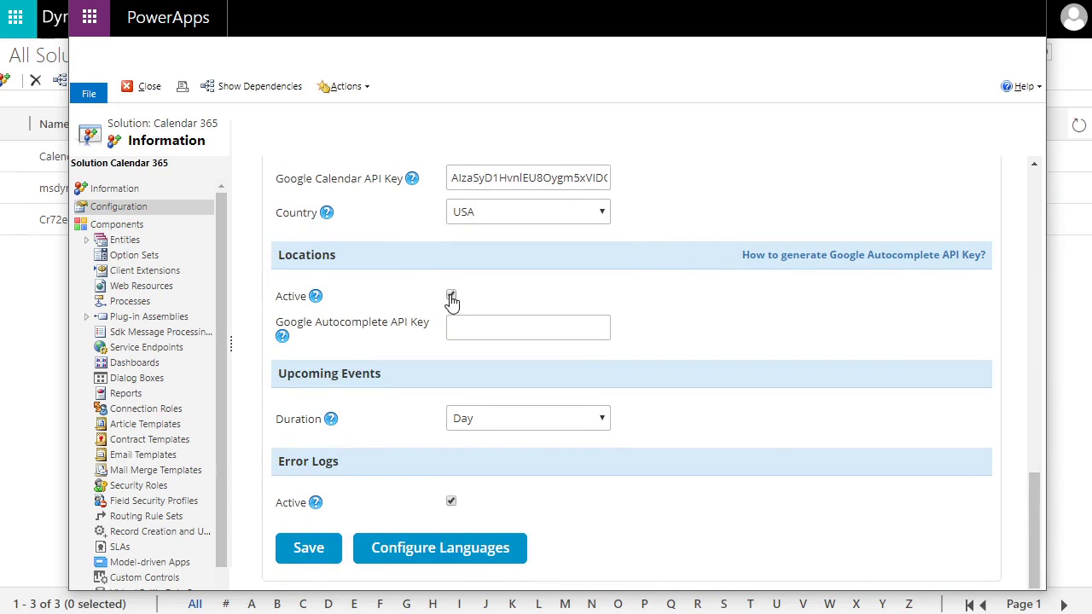
Step: Save the Calendar 365 configuration
click(298, 553)
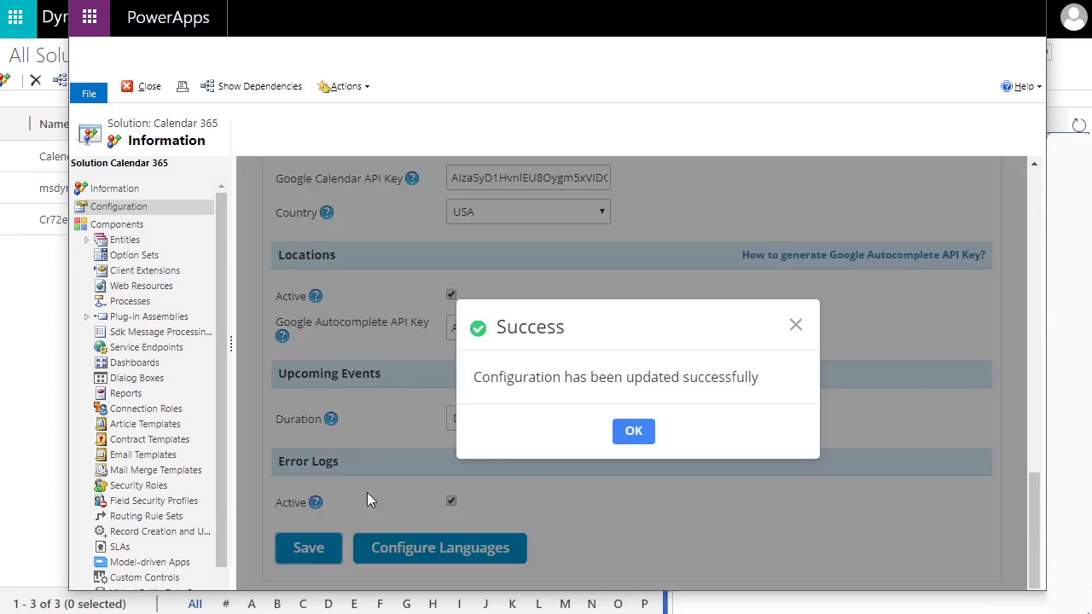
click(631, 429)
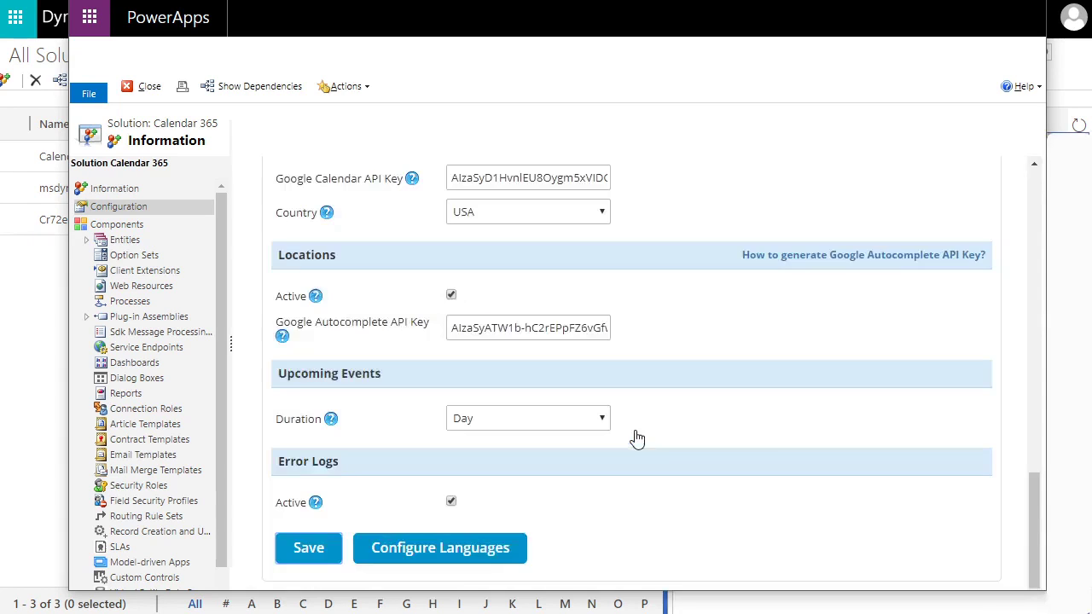
Step: Look through the translatable texts in the English - United States language configuration, then close it and the solution window
click(453, 551)
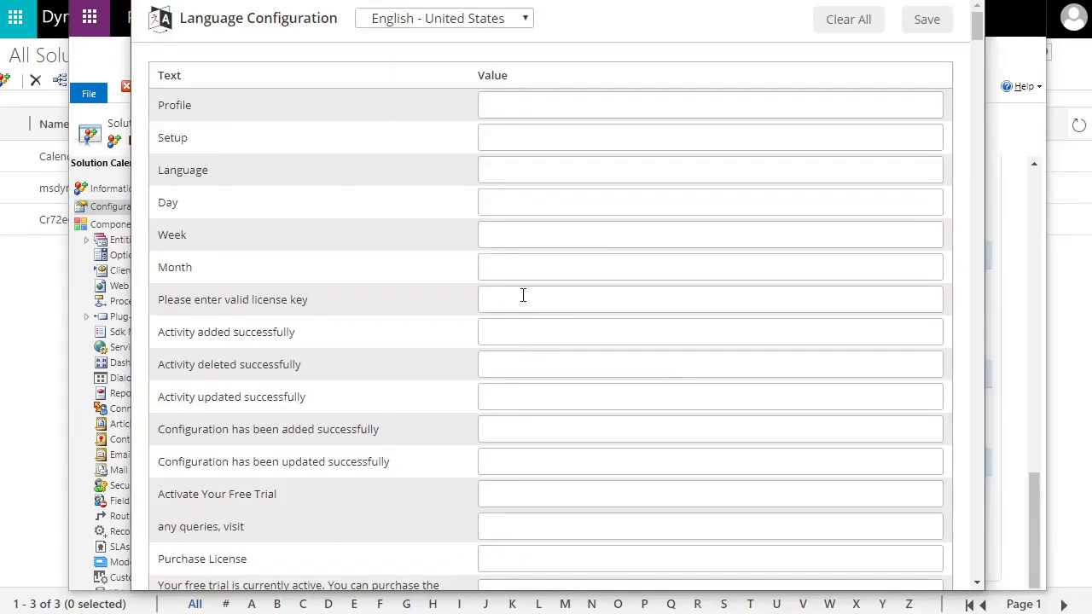
scroll(455, 237, down, 10)
scroll(456, 237, down, 20)
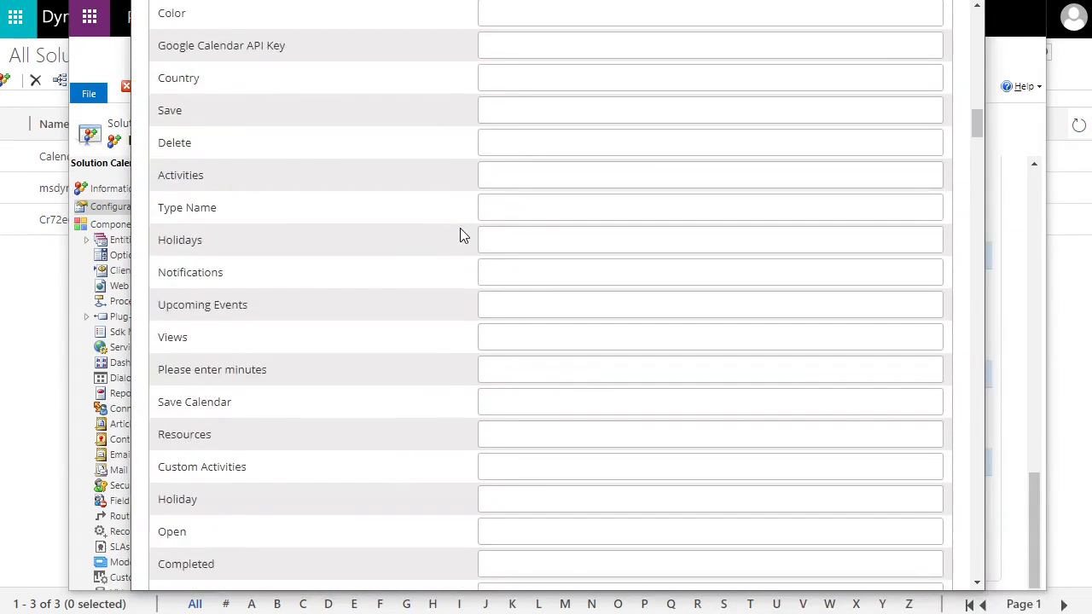
scroll(453, 231, up, 20)
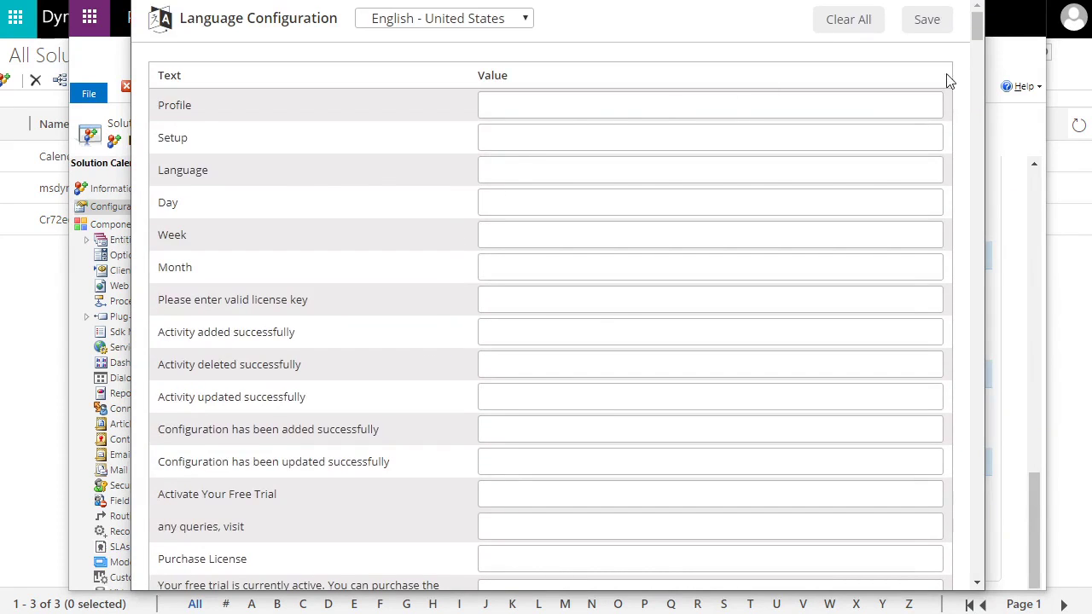
click(967, 2)
click(1031, 1)
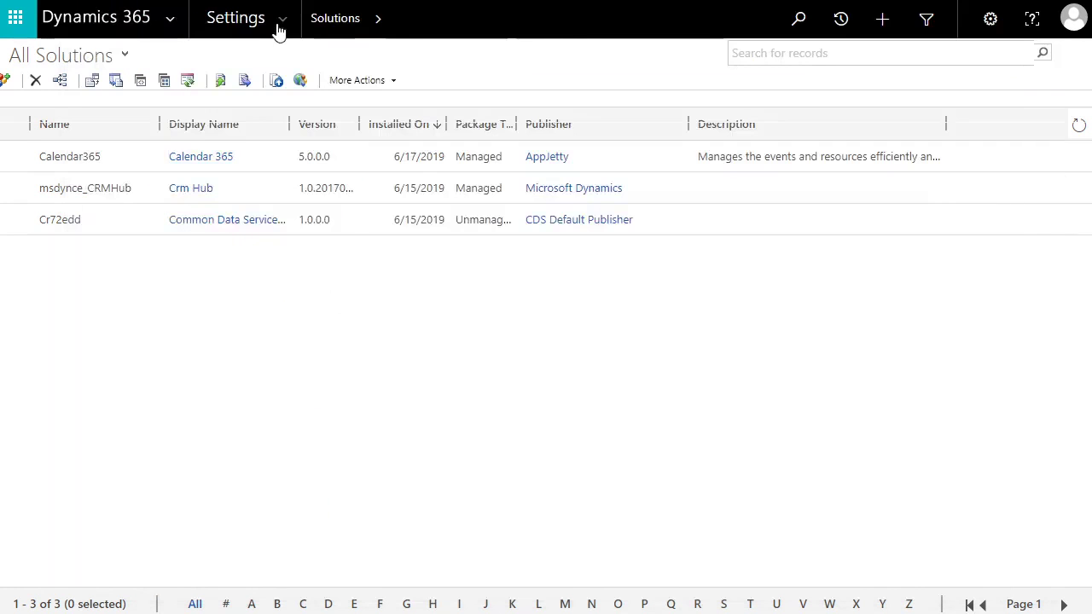
Step: Open the Calendar 365 calendar under AppJetty and display it in month view with the side panel expanded
click(280, 29)
click(756, 85)
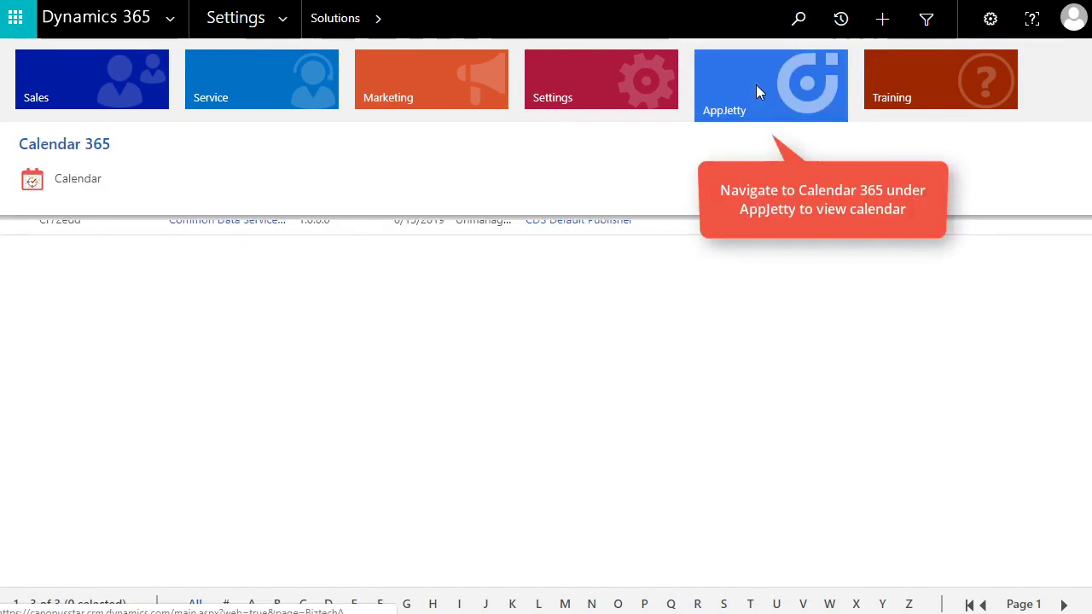
click(57, 172)
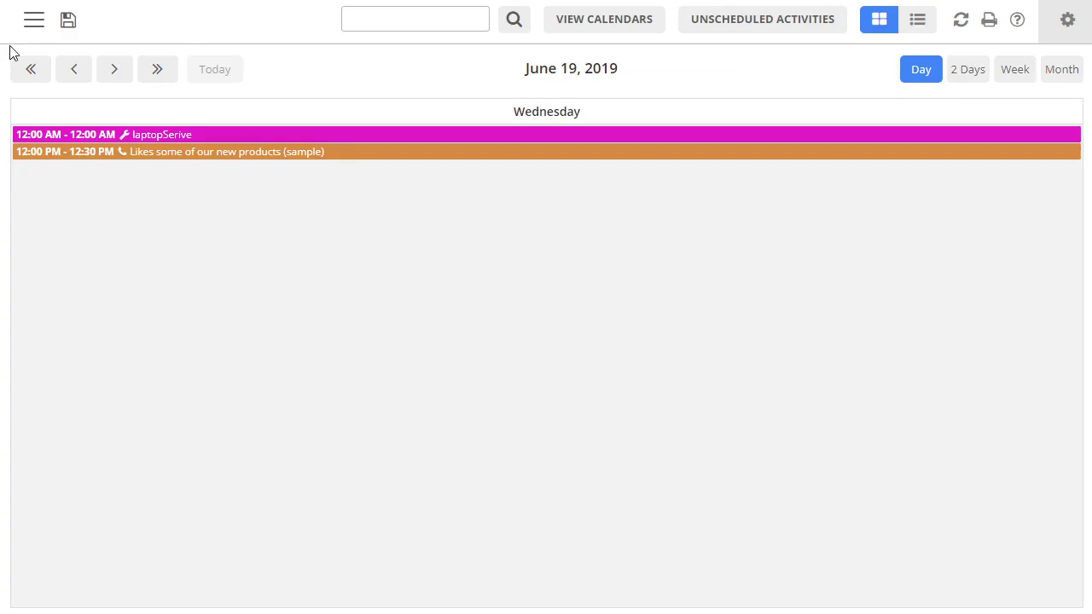
click(30, 24)
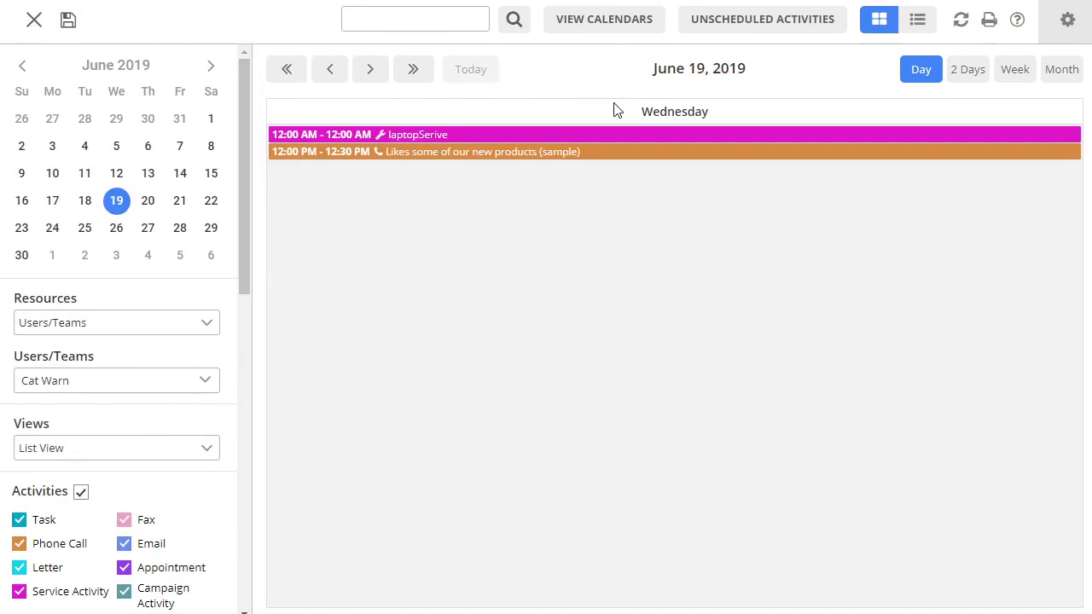
click(1058, 74)
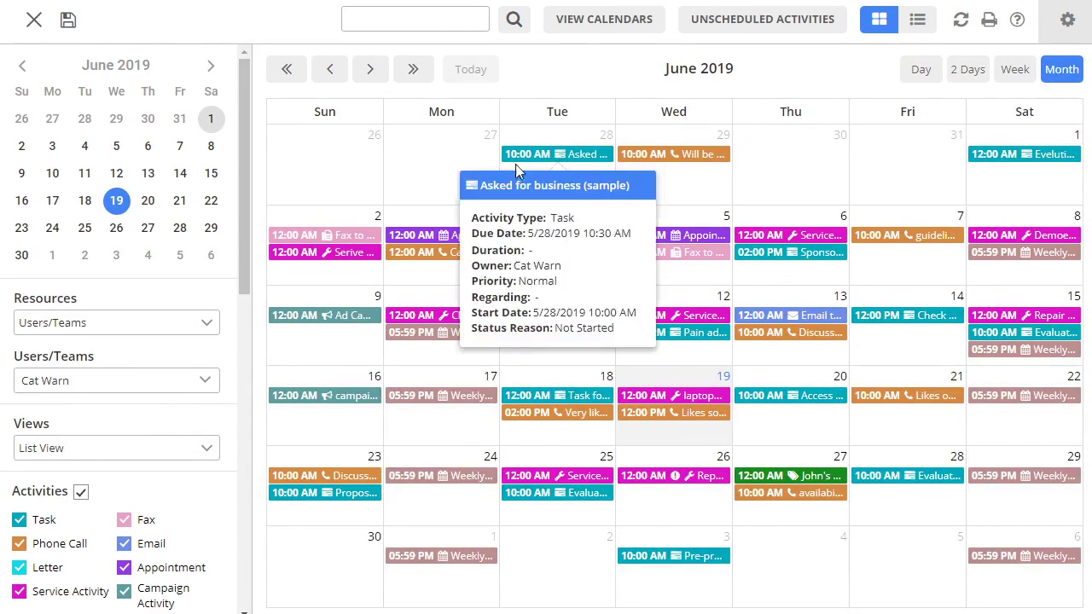
Step: Preview the summaries of the June 4 service request, the June 13 email and the June 3 appointment
mouse_move(524, 242)
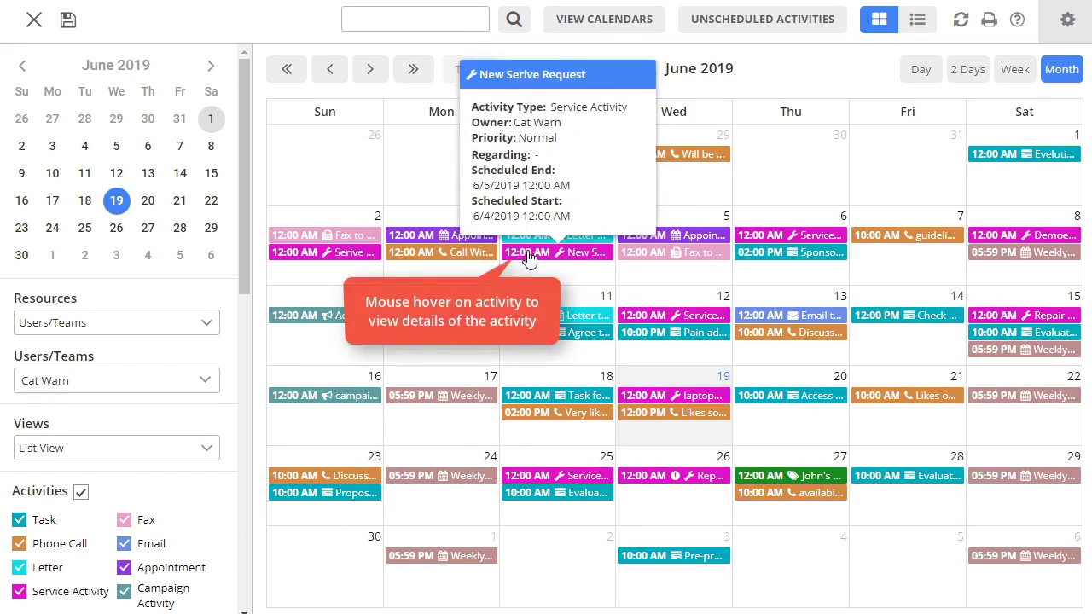
mouse_move(817, 321)
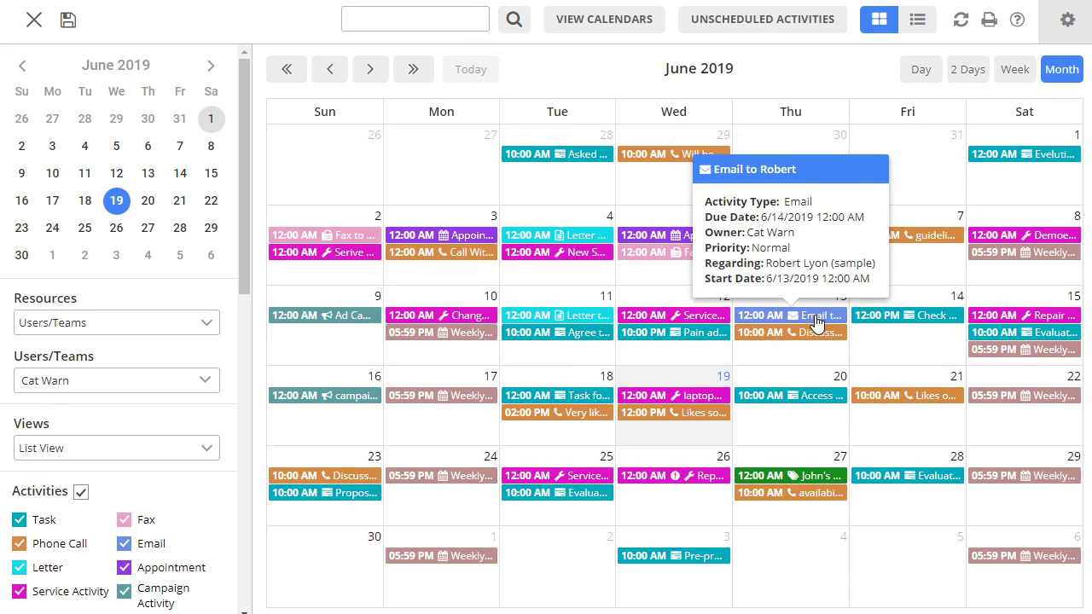
mouse_move(458, 240)
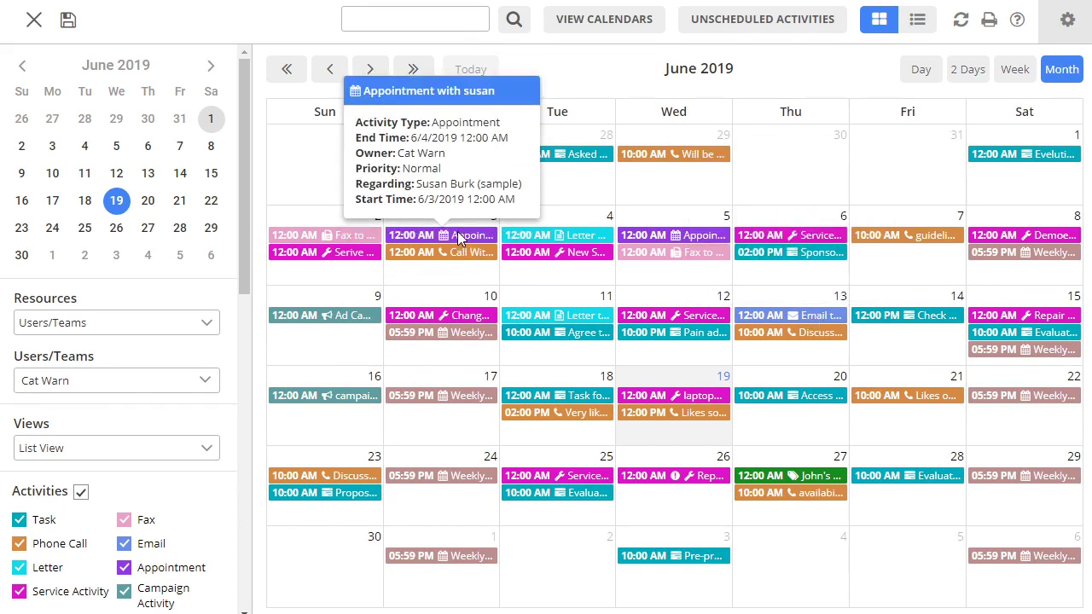
Step: Update the June 11 task "Agree to above in Sponsor letter (sample)" so it regards the account Fourth Coffee (sample)
click(554, 337)
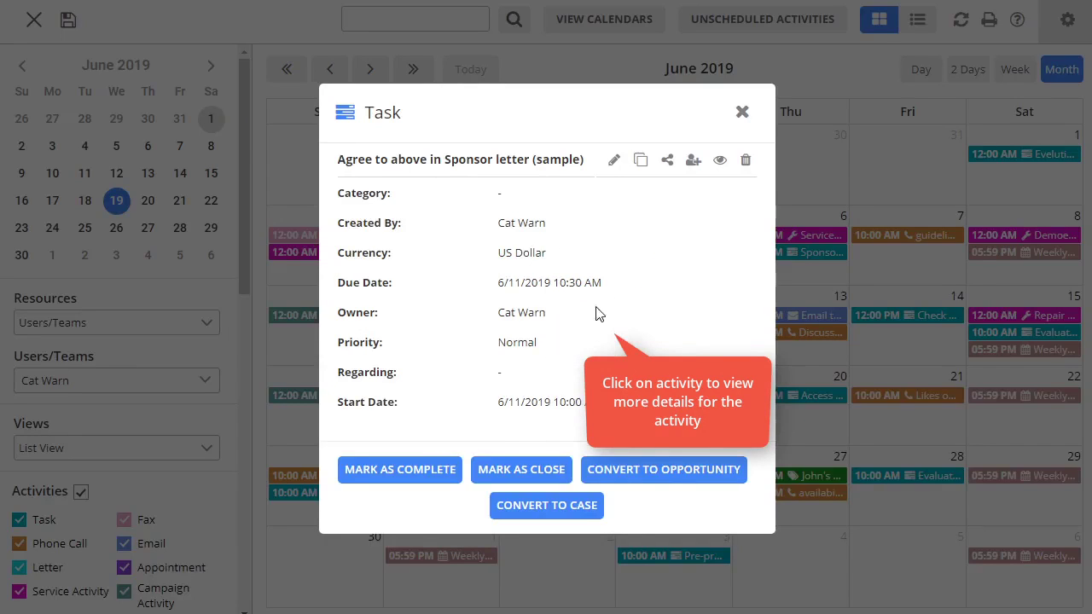
click(614, 166)
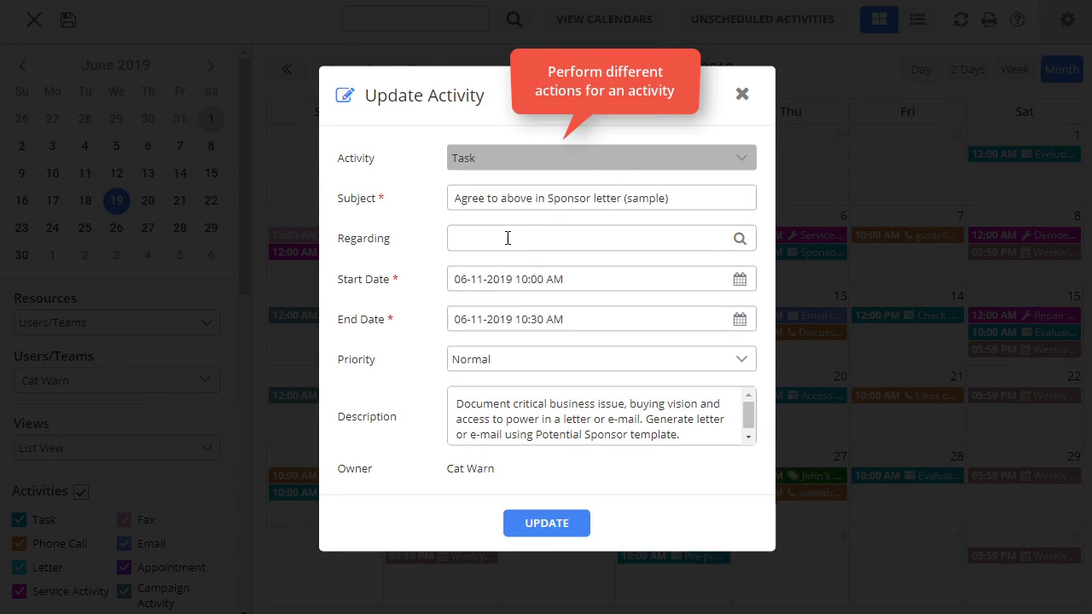
click(739, 239)
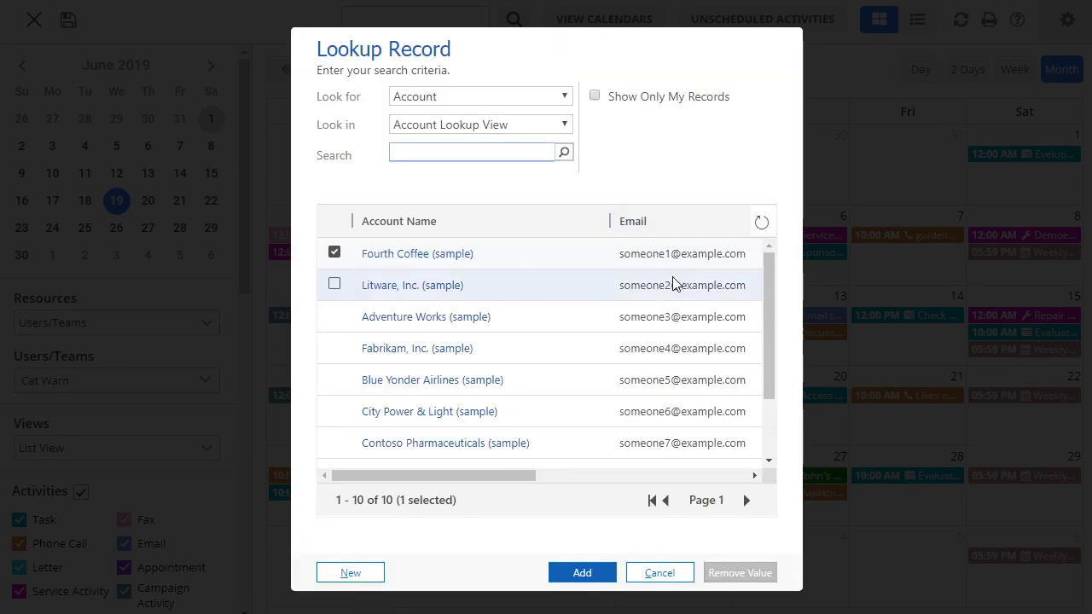
click(583, 573)
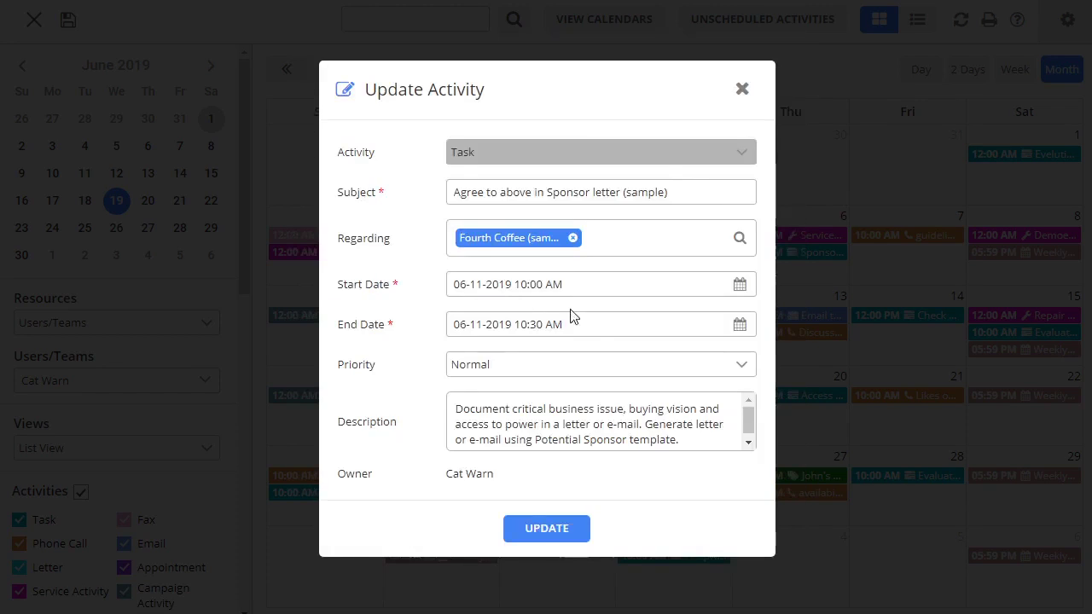
click(550, 528)
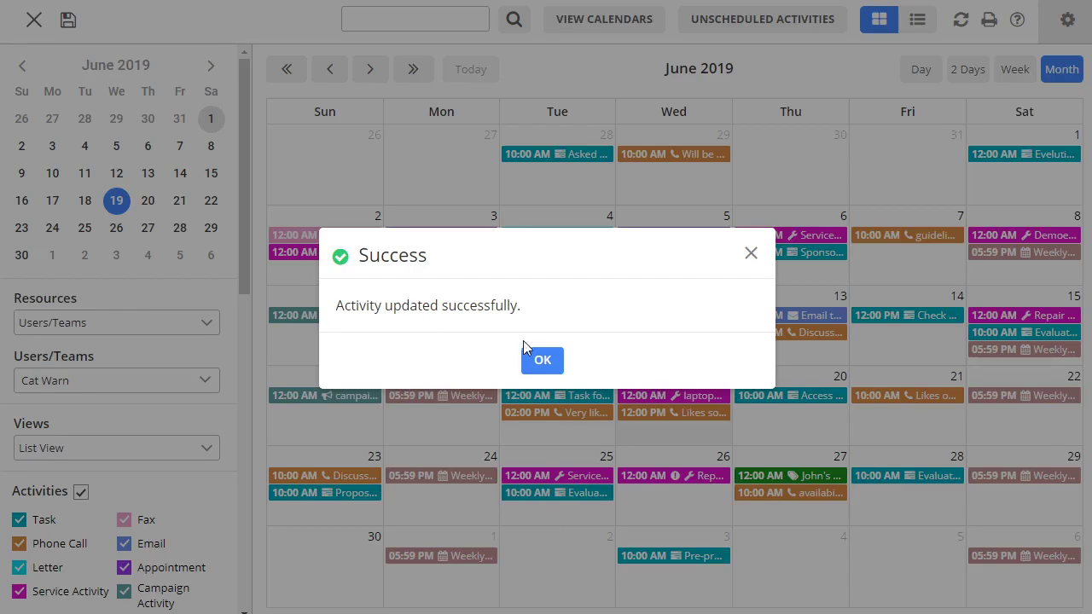
click(541, 360)
Step: Create a copy of the June 11 sponsor letter task with the subject "Agree to above in Sponsor letter - Copy"
click(575, 335)
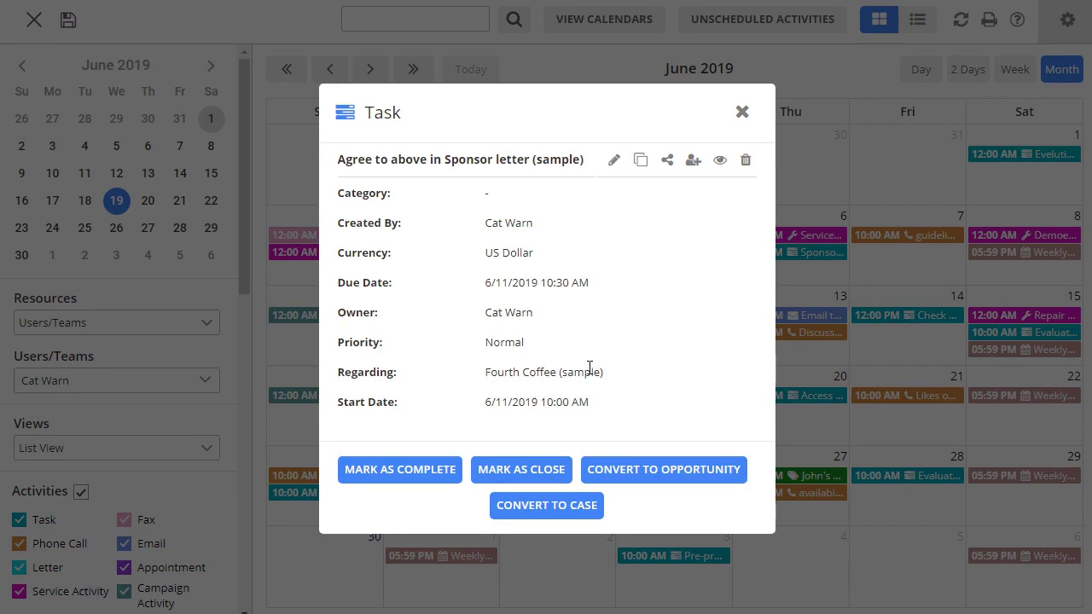
click(641, 160)
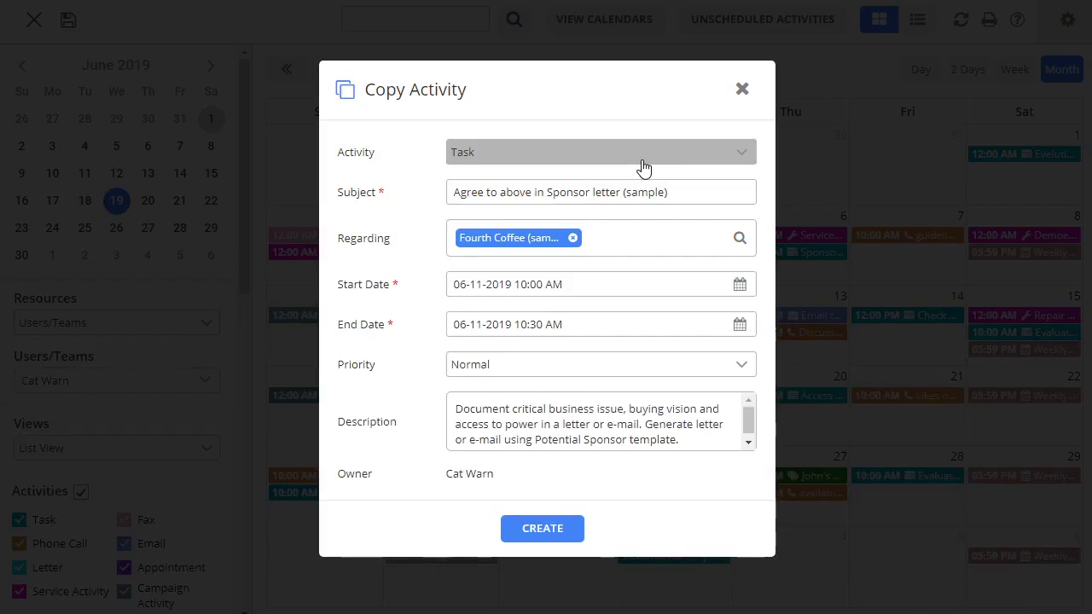
click(732, 192)
drag(670, 194, 619, 194)
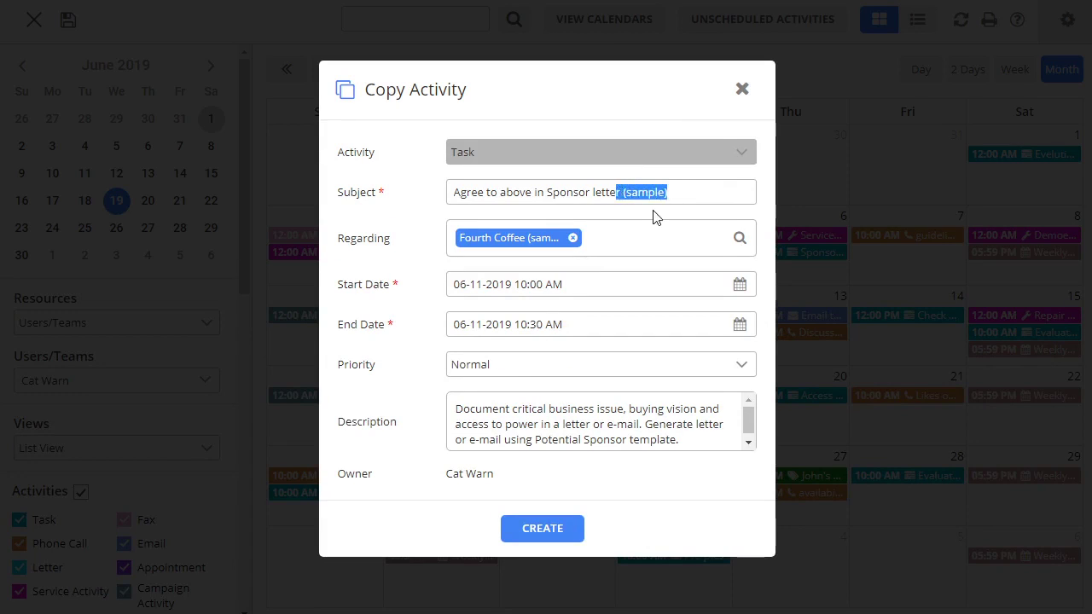
key(BackSpace)
key(BackSpace)
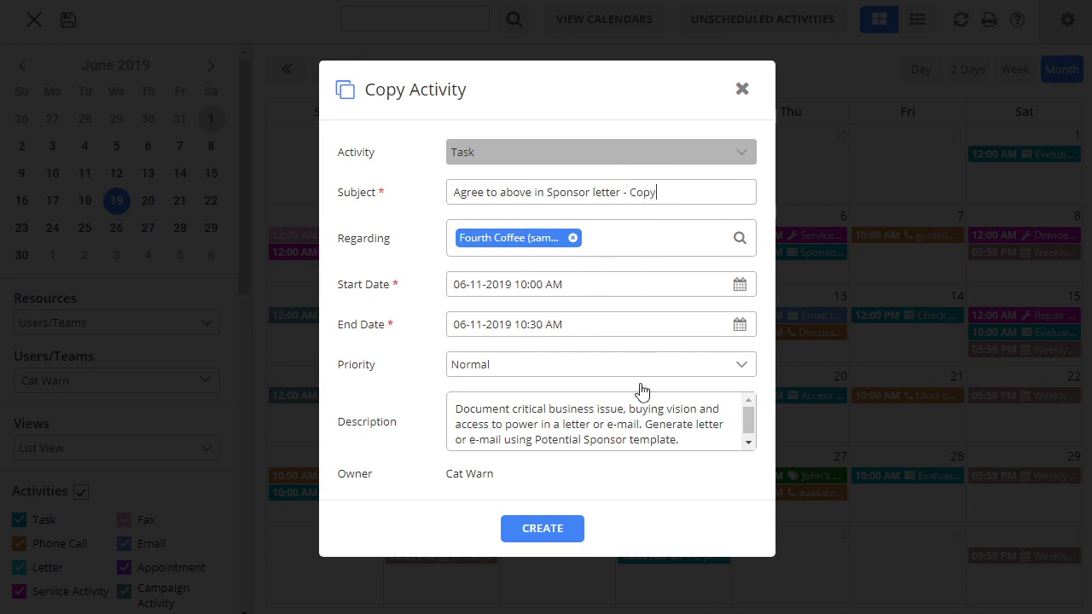
click(559, 530)
click(540, 362)
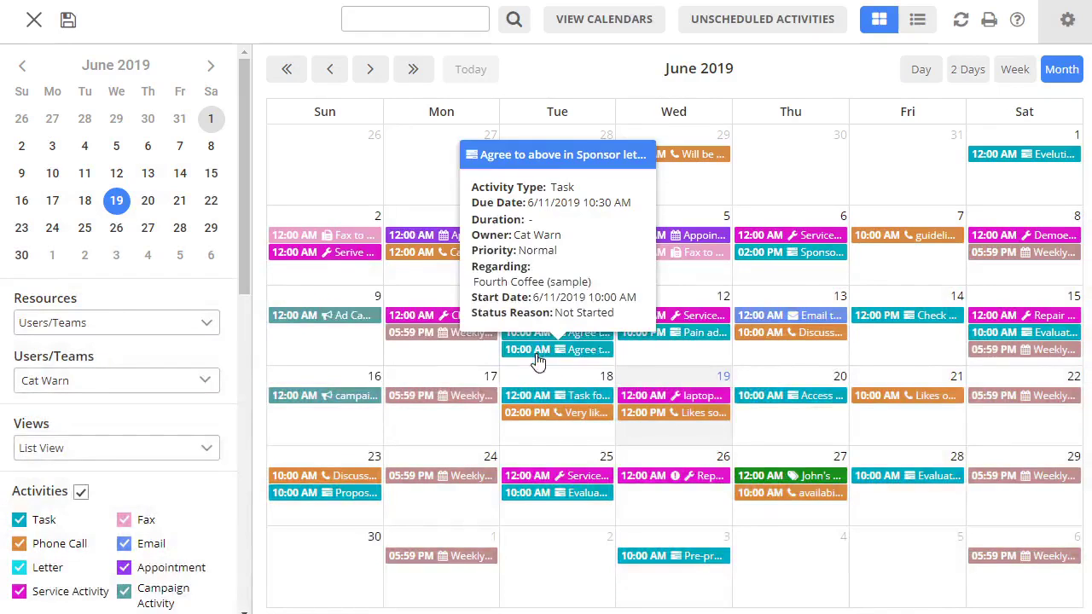
Step: Reassign the June 11 task "Agree to above in Sponsor letter - Copy" to the second user in the user lookup
click(595, 336)
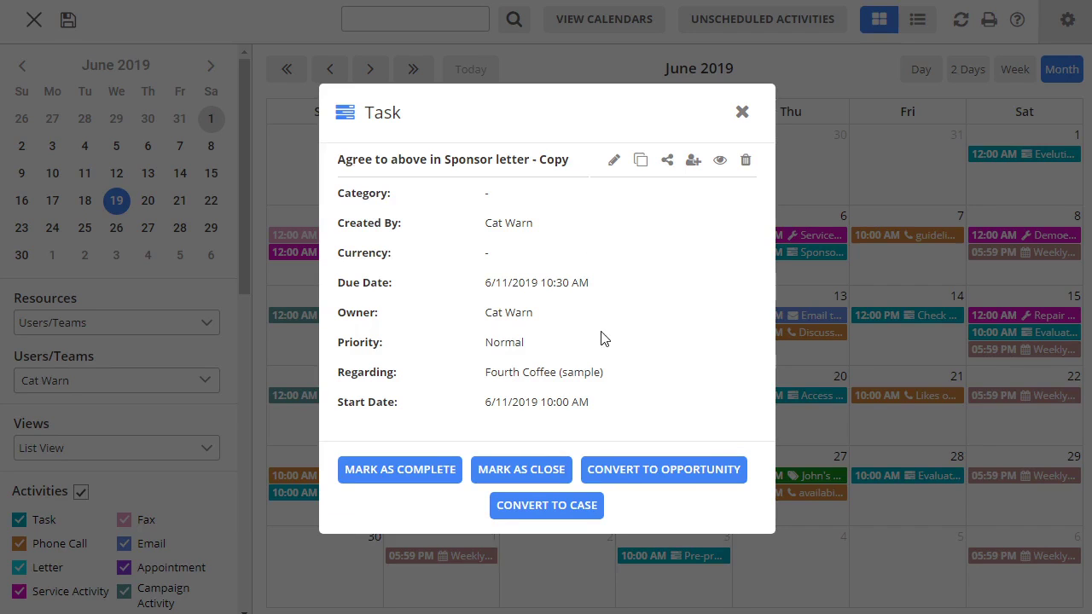
click(693, 161)
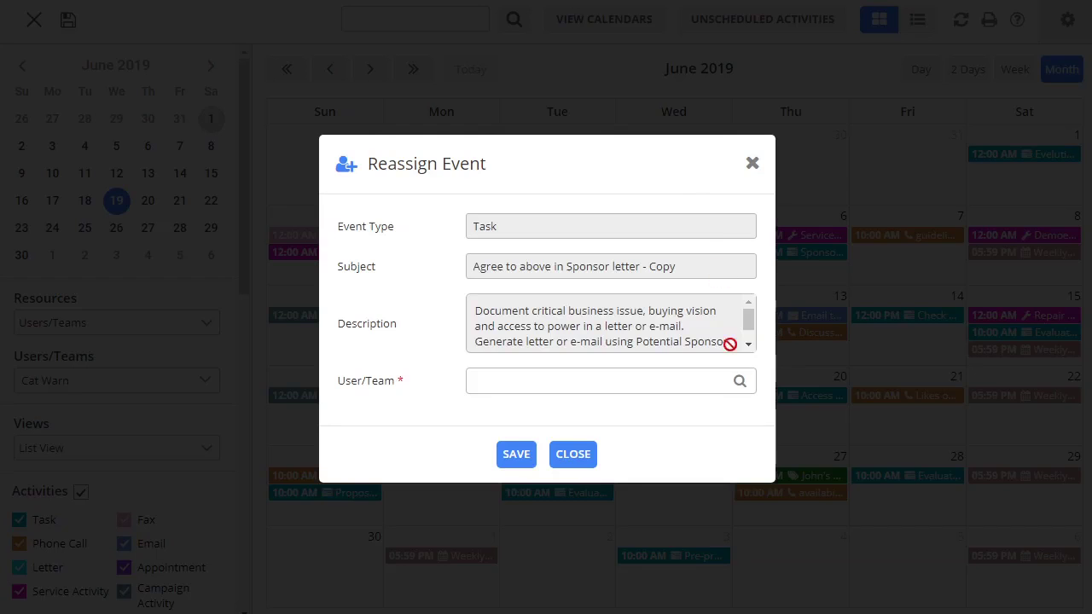
click(742, 389)
click(334, 318)
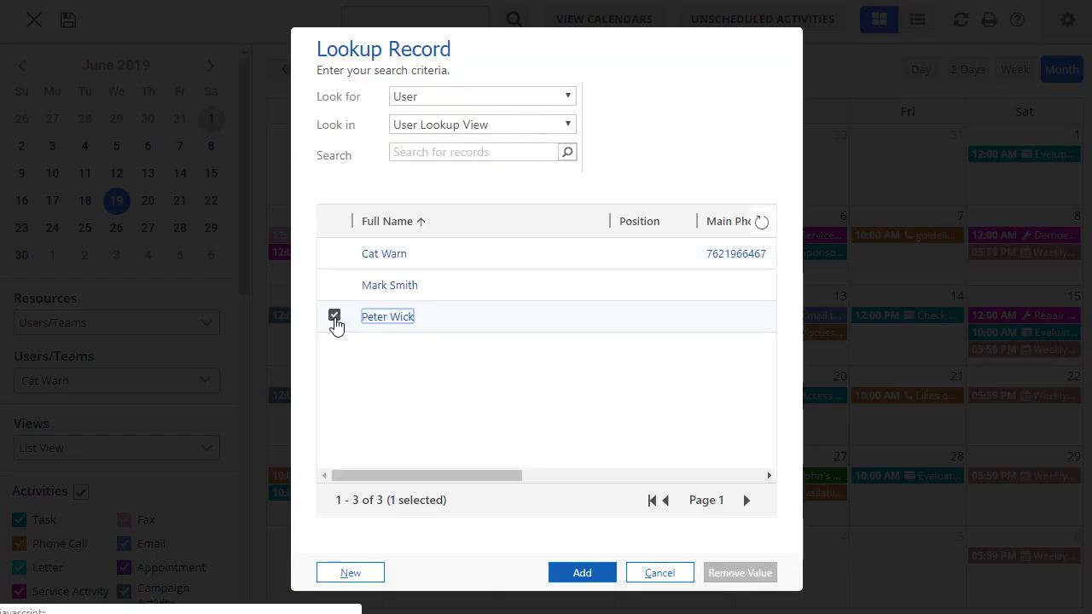
click(335, 289)
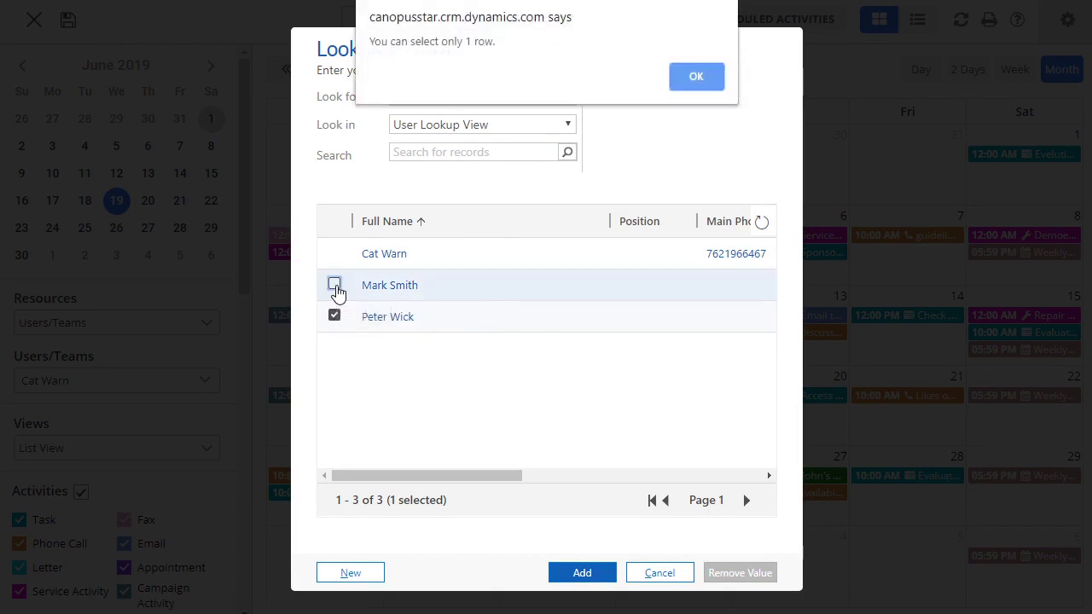
key(Return)
click(587, 570)
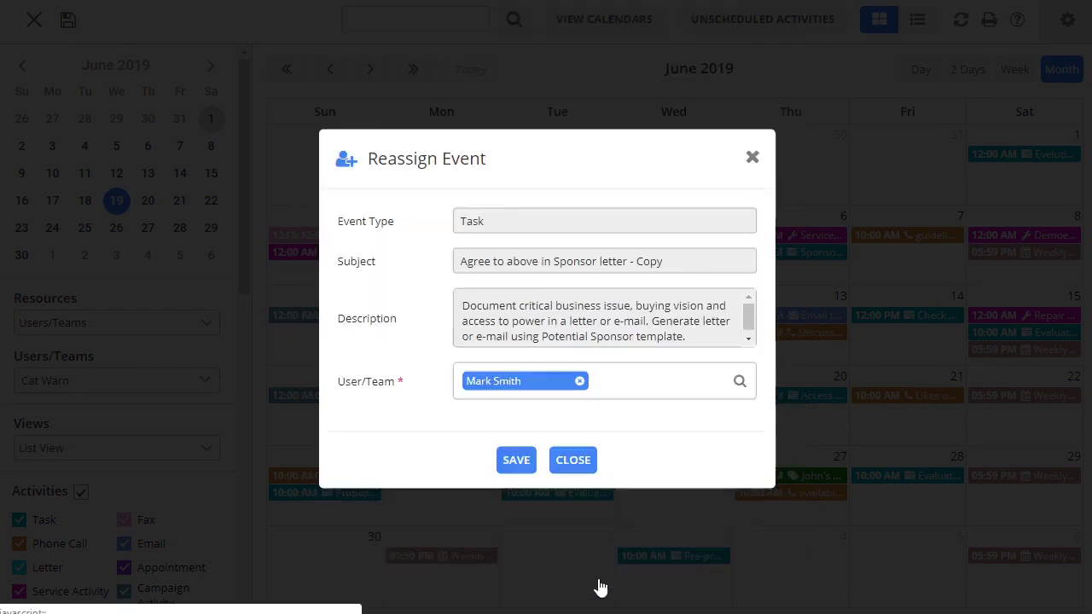
click(509, 466)
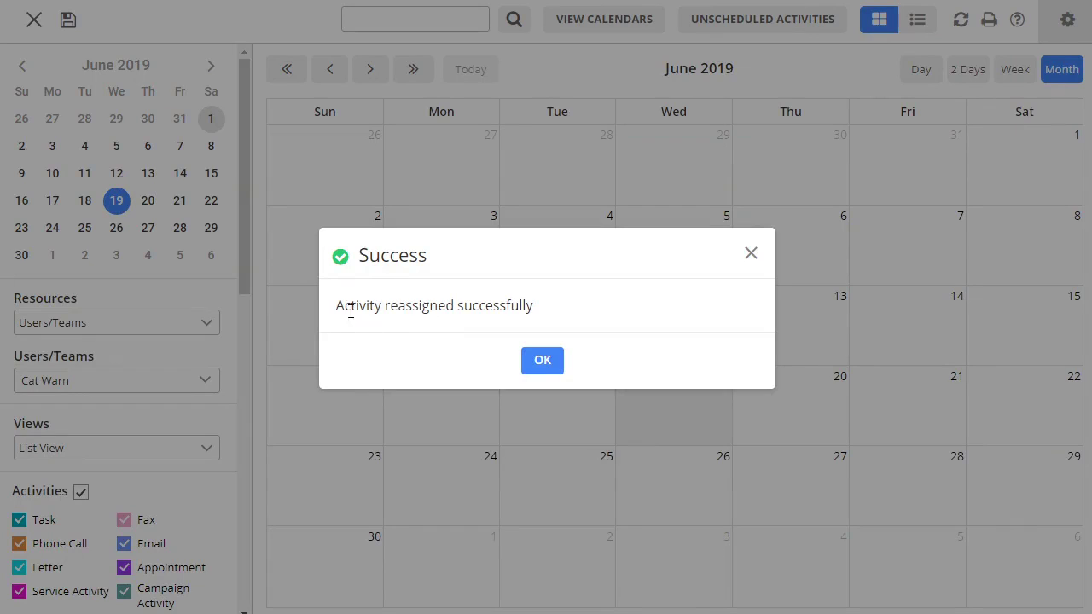
click(545, 366)
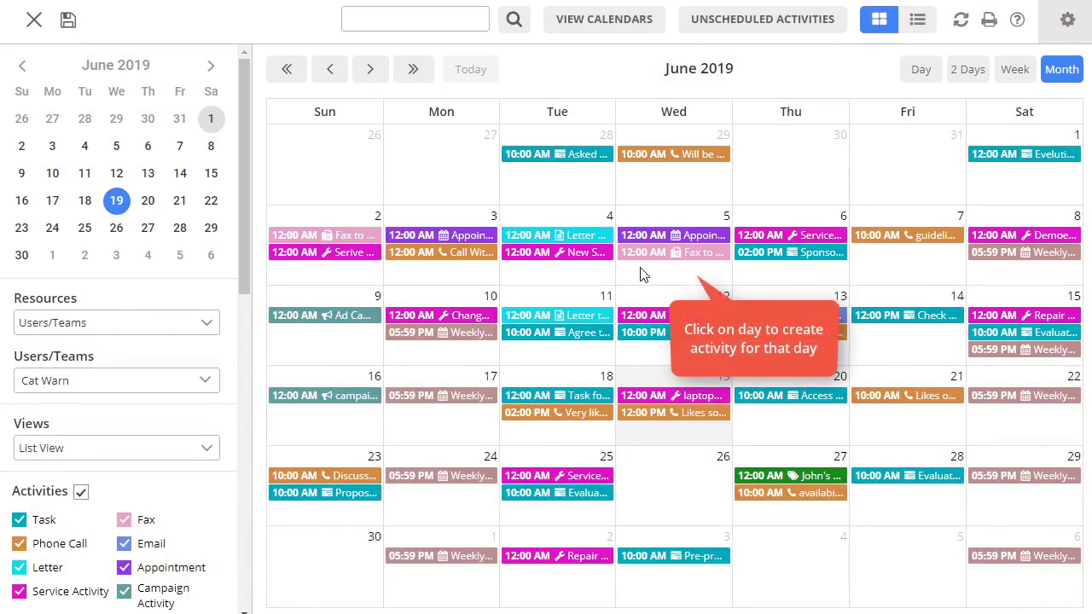
Step: Start a new appointment on June 5, enter a subject with the attendee's name, and set Regarding to the first listed contact
click(642, 273)
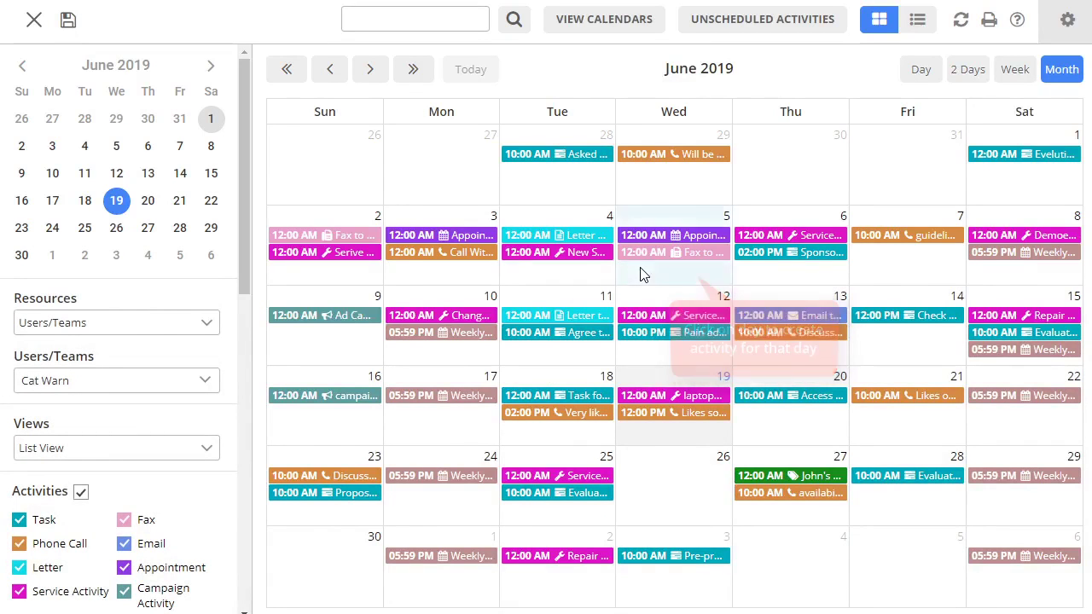
click(604, 171)
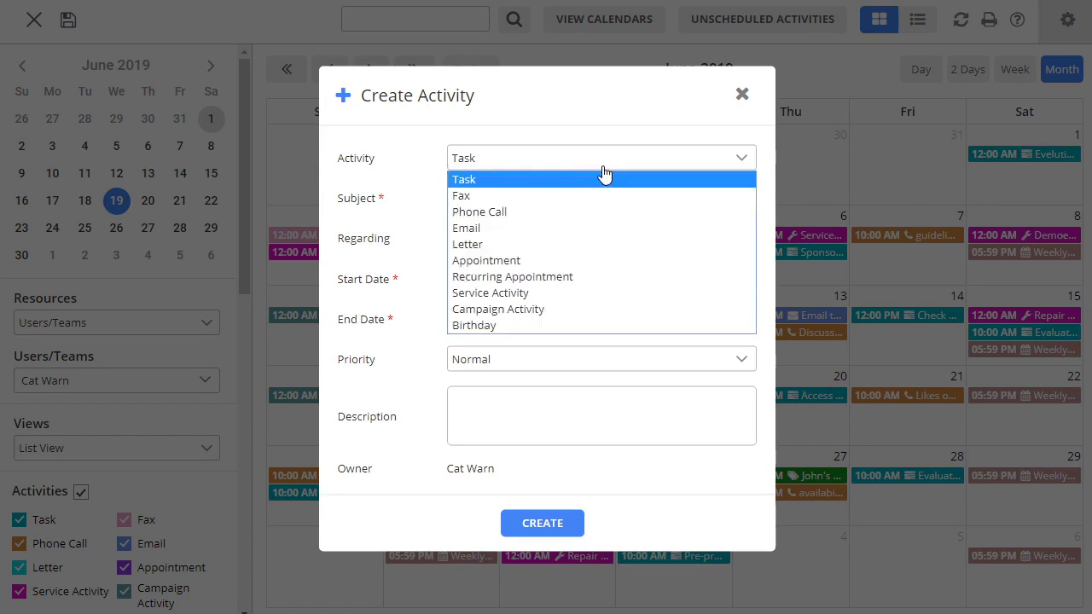
click(599, 261)
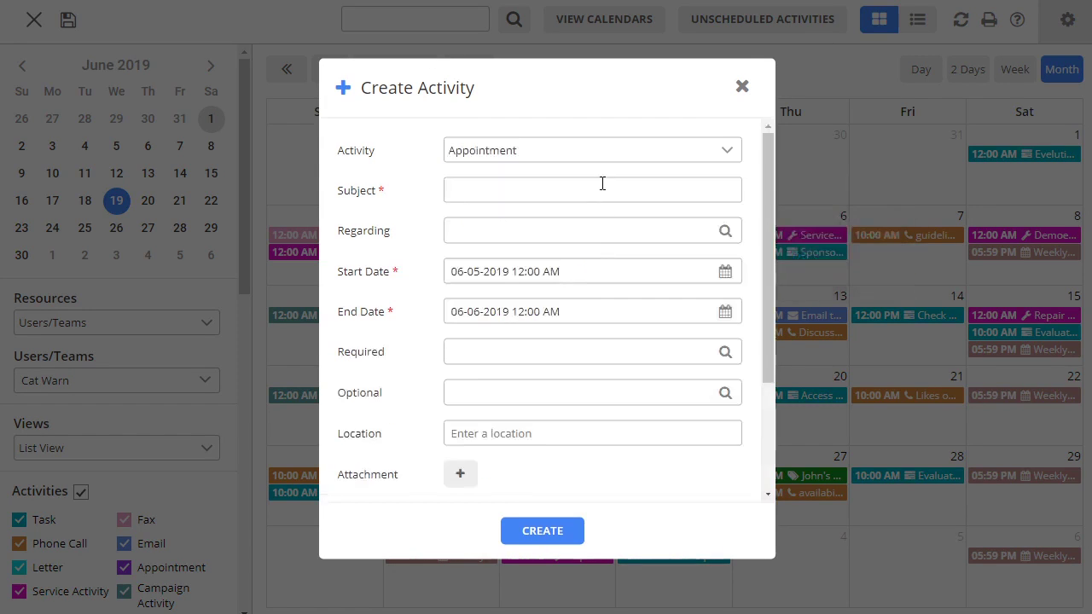
text(Appointment with Mr. Bruh)
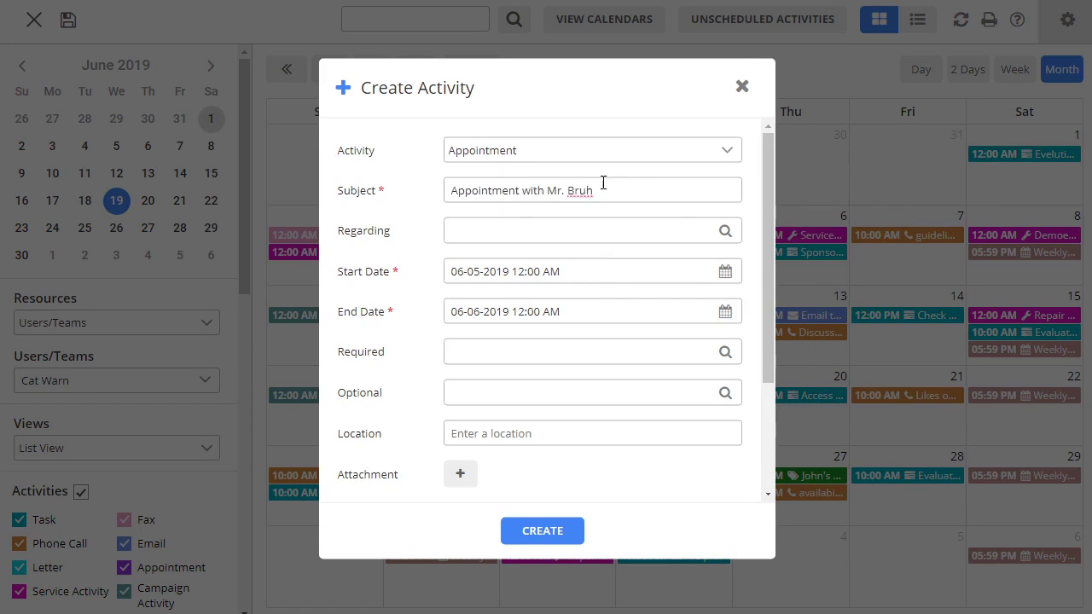
click(721, 232)
click(565, 97)
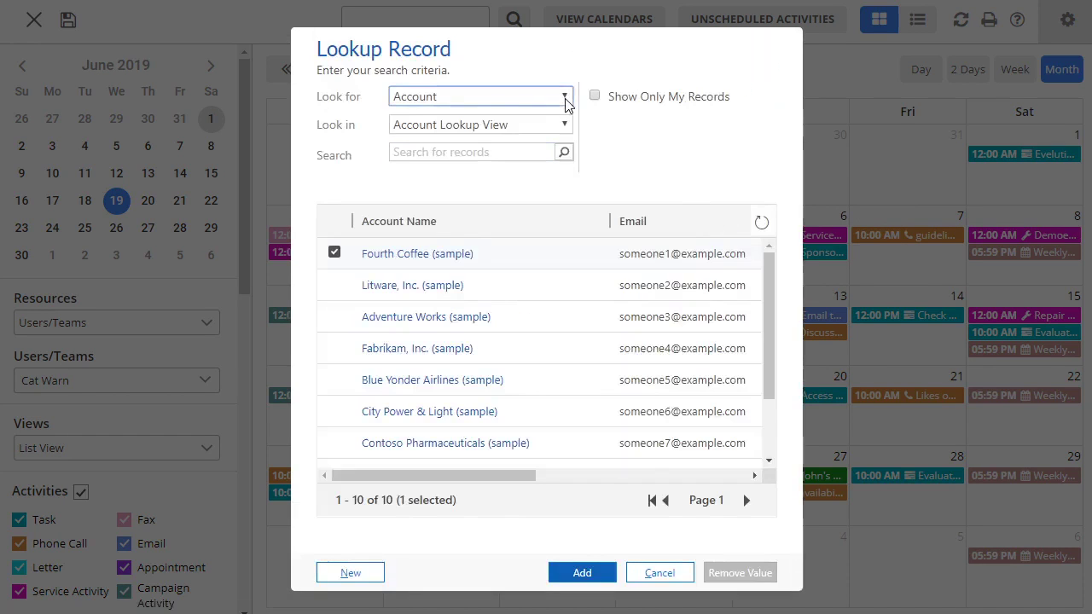
key(Down)
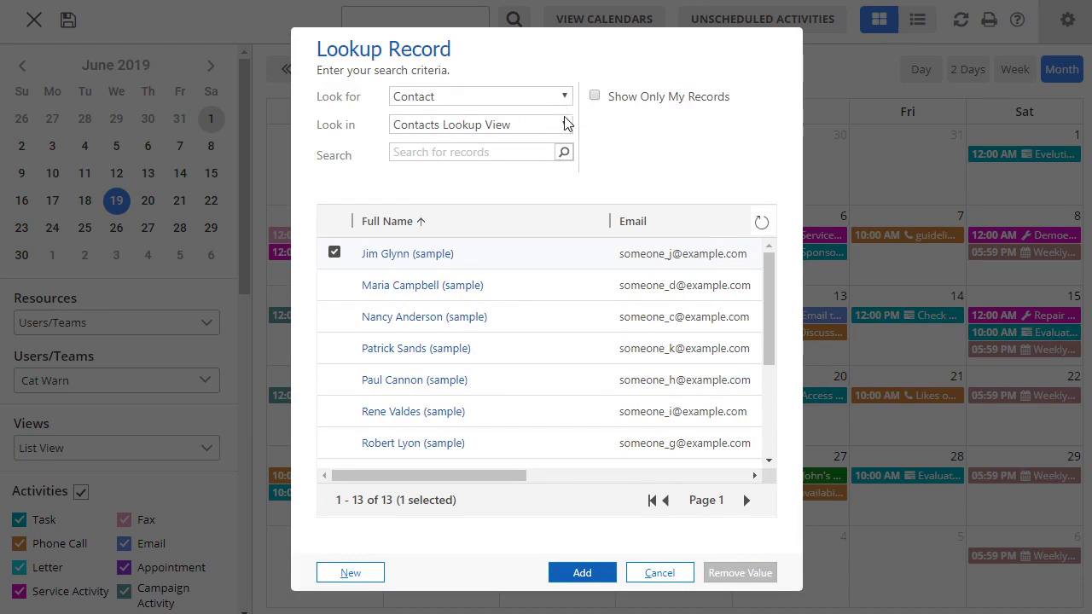
click(585, 573)
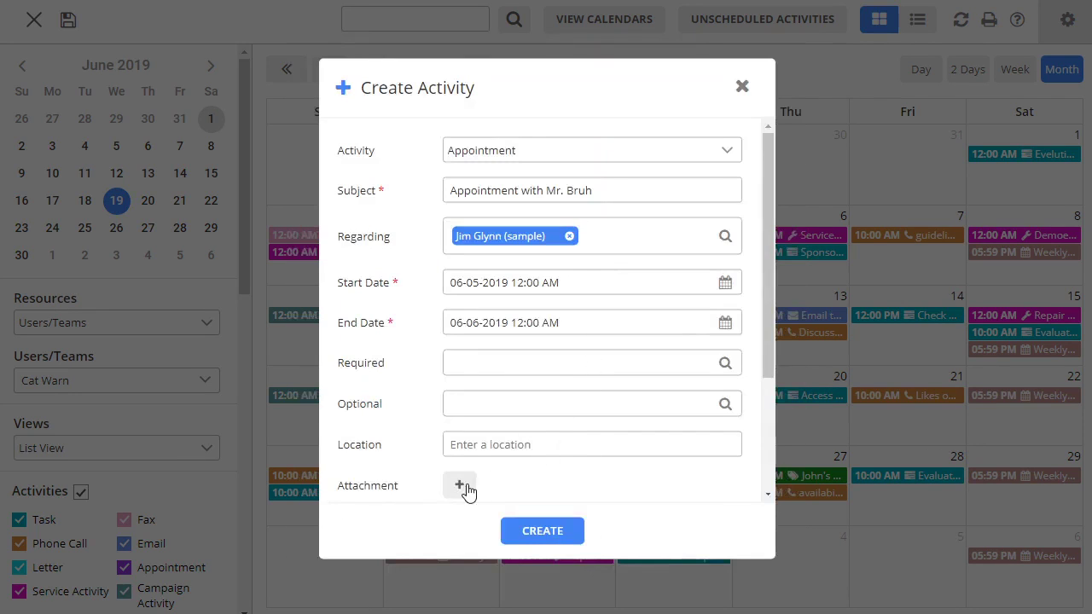
Step: Set the appointment's location to New York, NY, USA and priority to High, then create it, ignoring scheduling alerts
text(New)
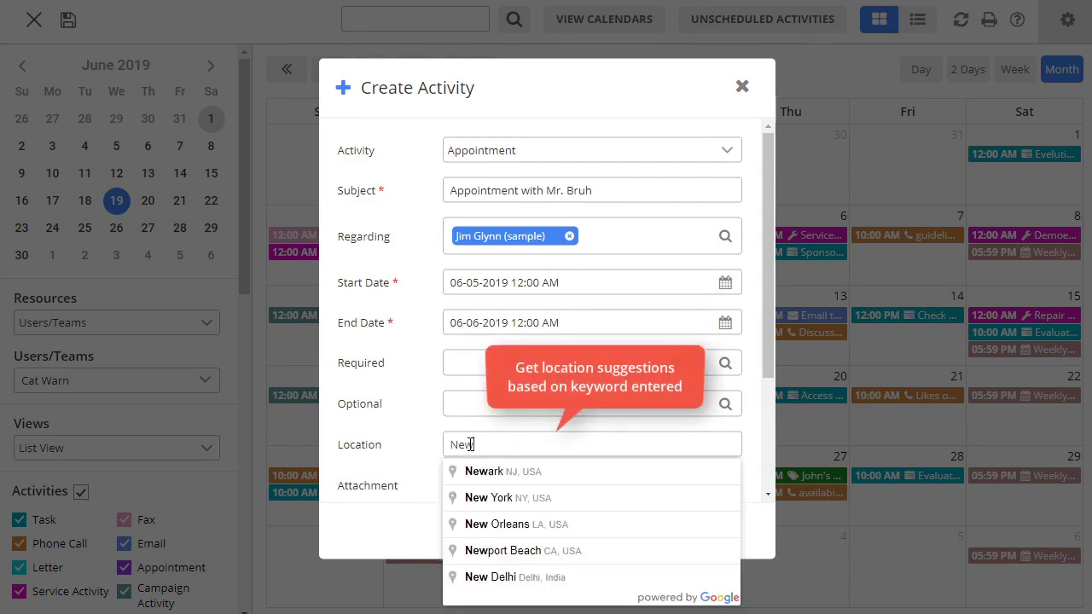
click(505, 498)
scroll(595, 435, down, 2)
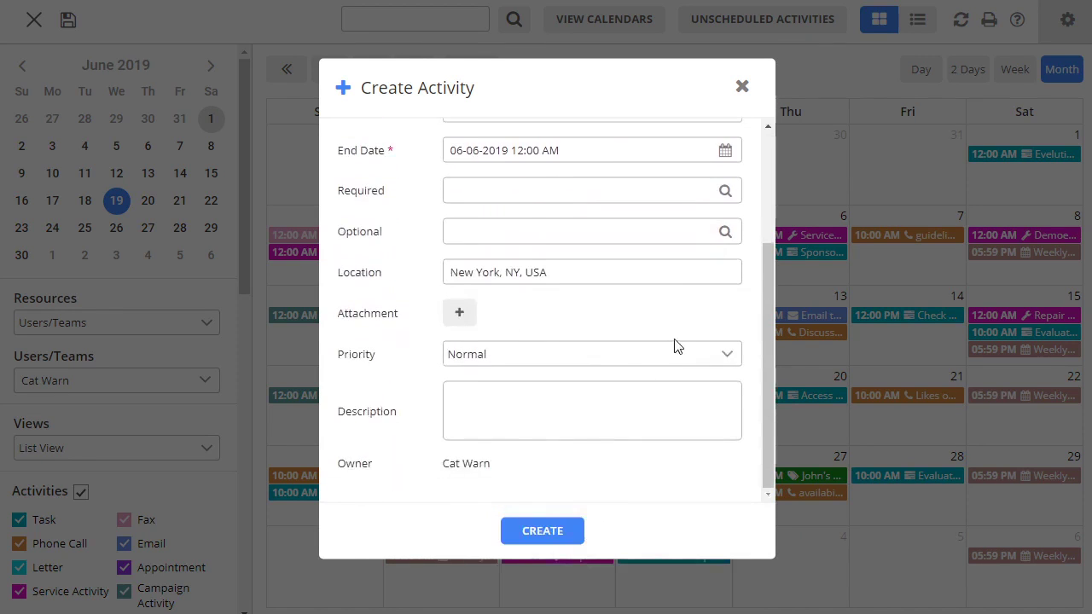
click(687, 356)
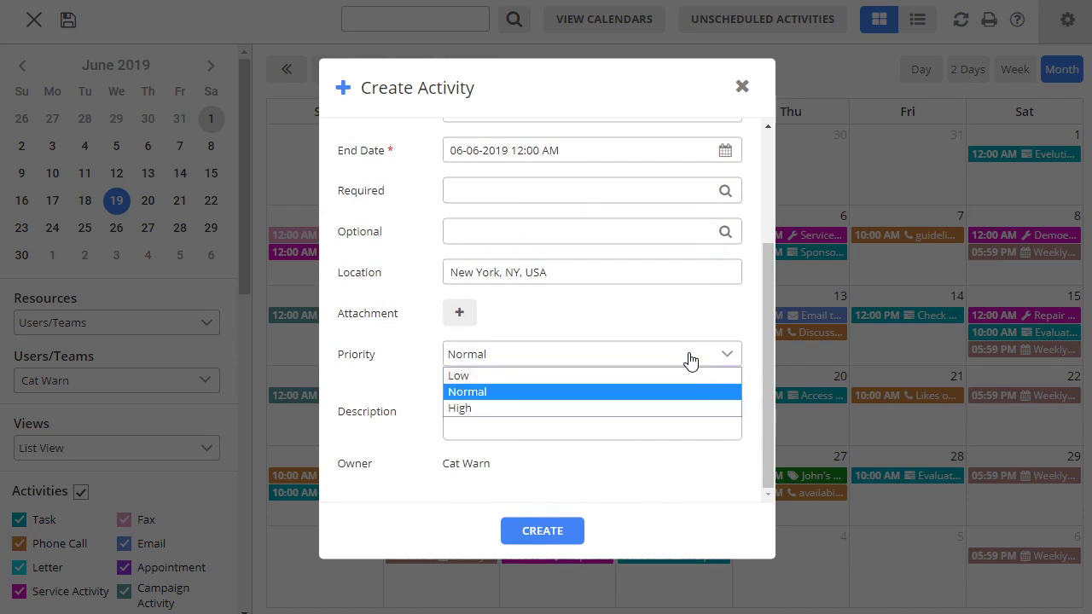
click(690, 409)
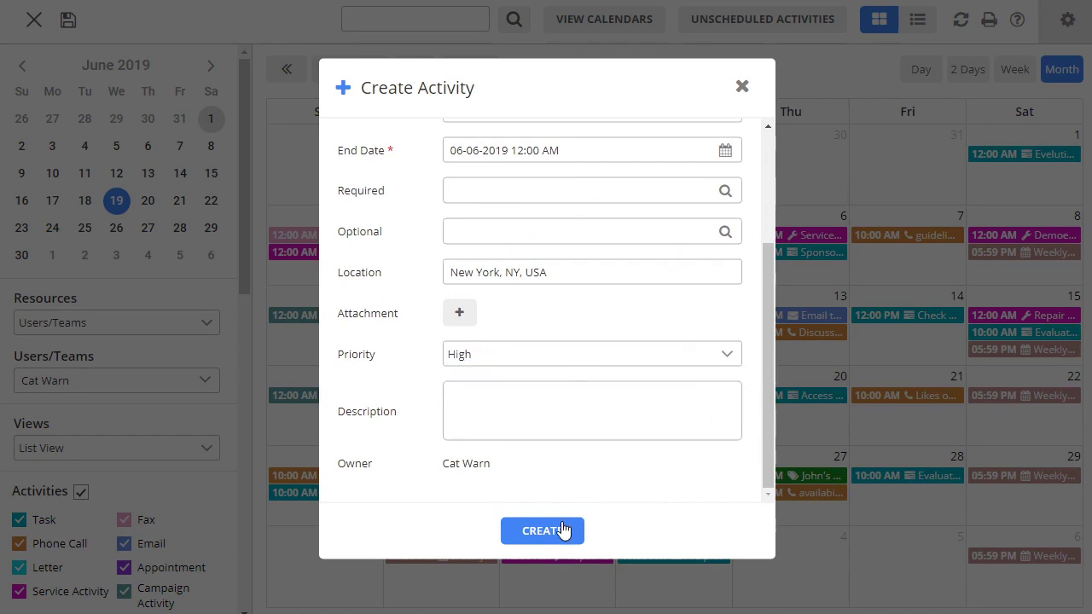
click(565, 528)
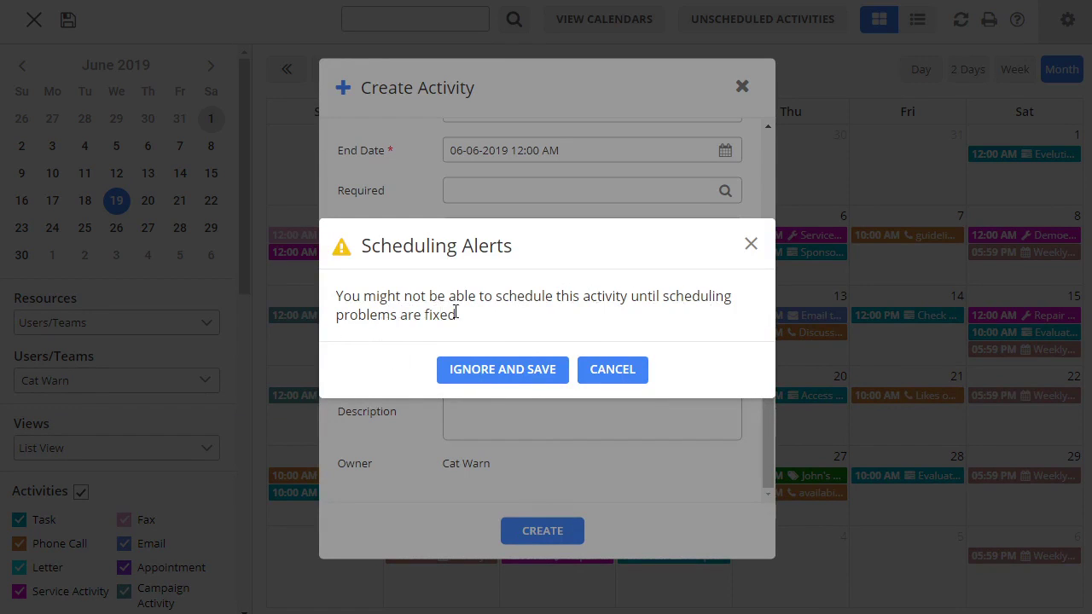
click(507, 370)
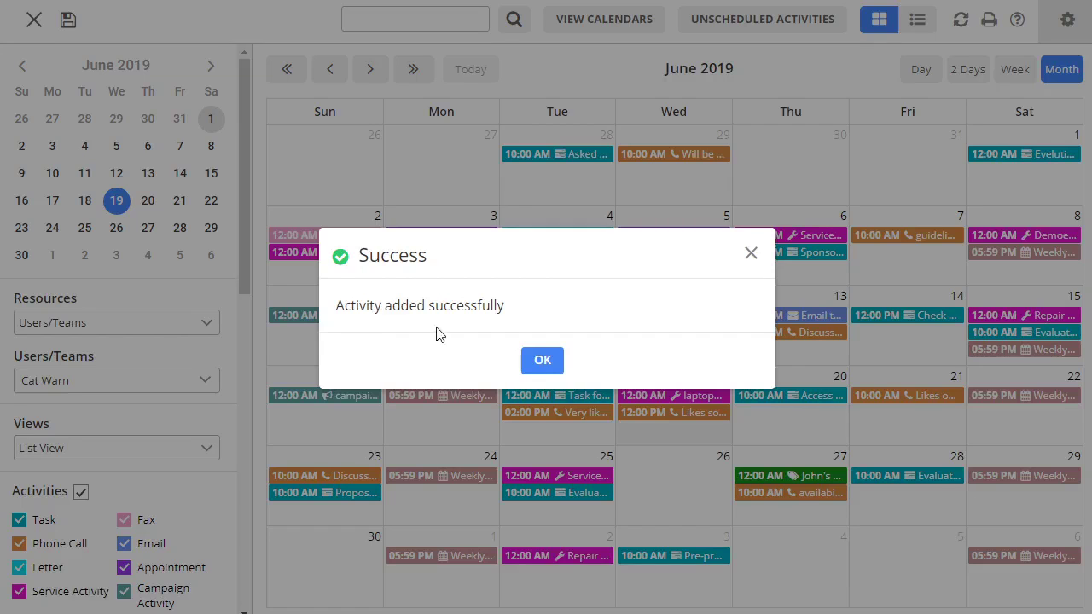
click(543, 360)
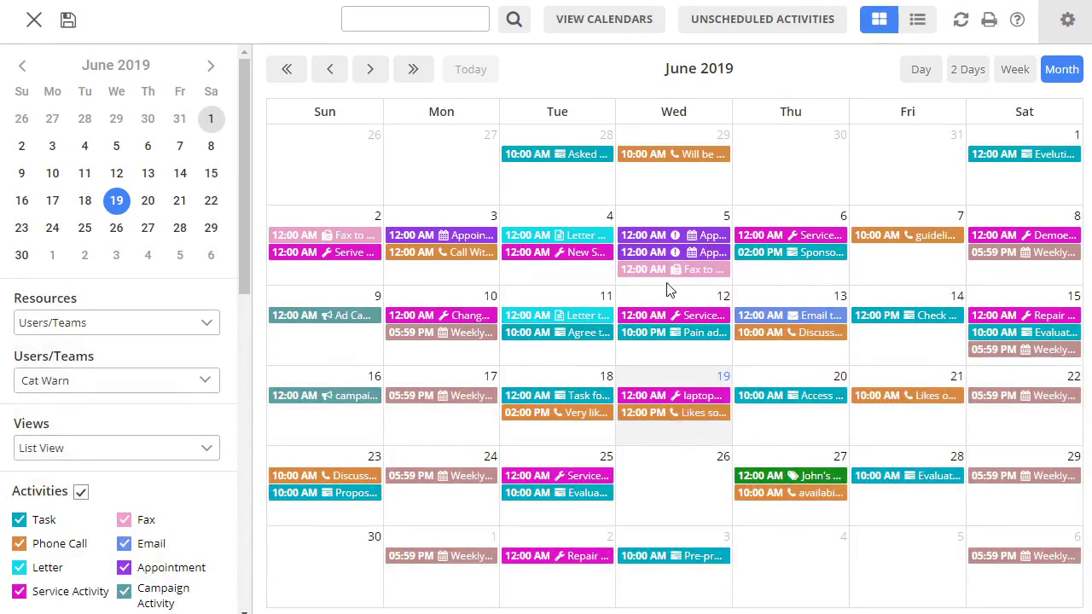
mouse_move(664, 271)
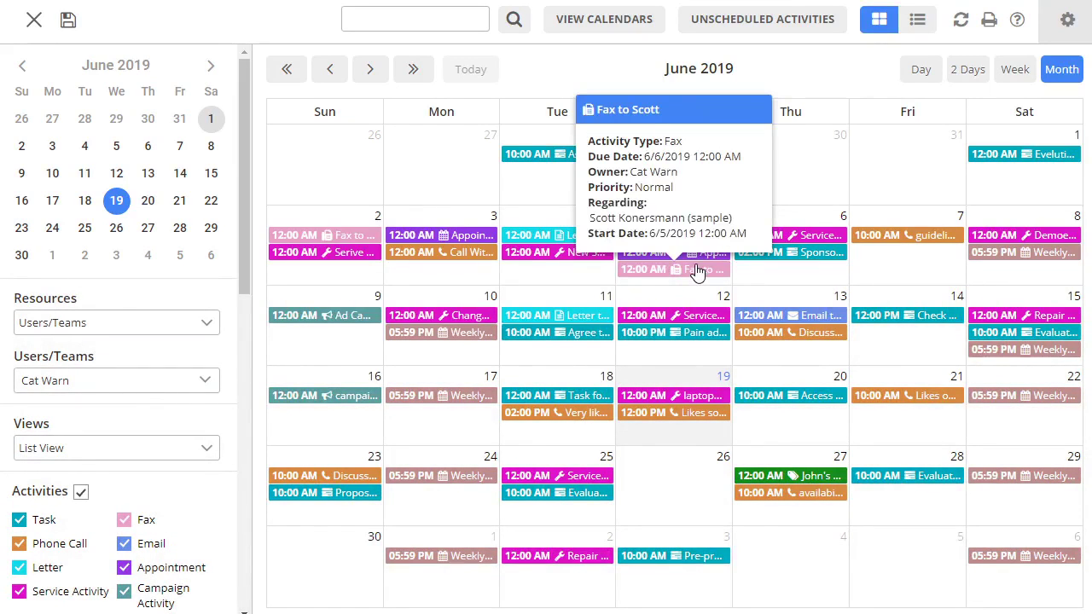
mouse_move(687, 254)
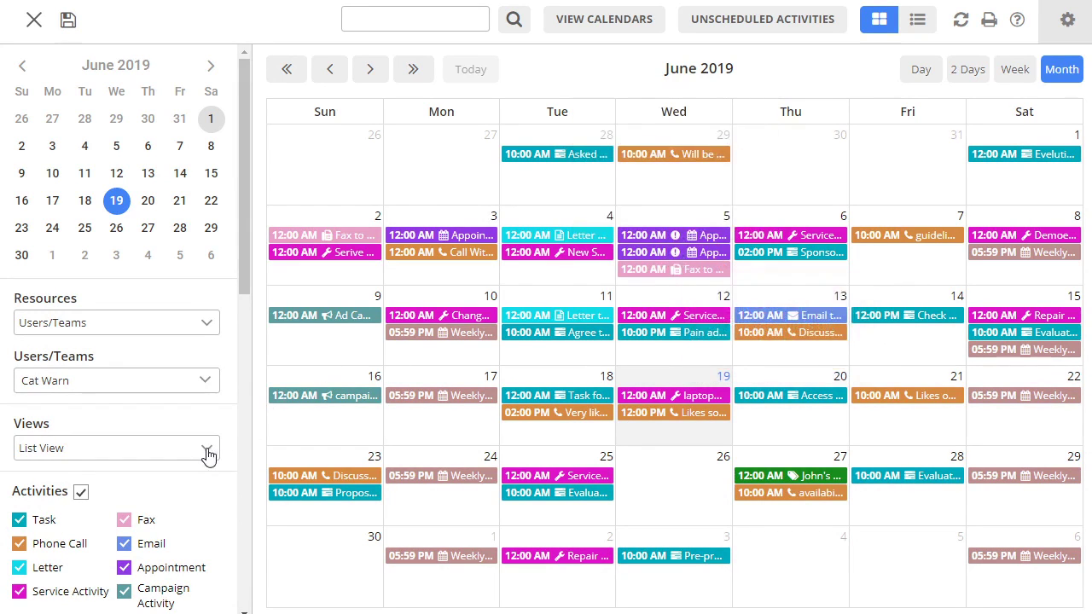
Step: Switch the calendar to Gantt View and include the activities of all users and teams
click(201, 454)
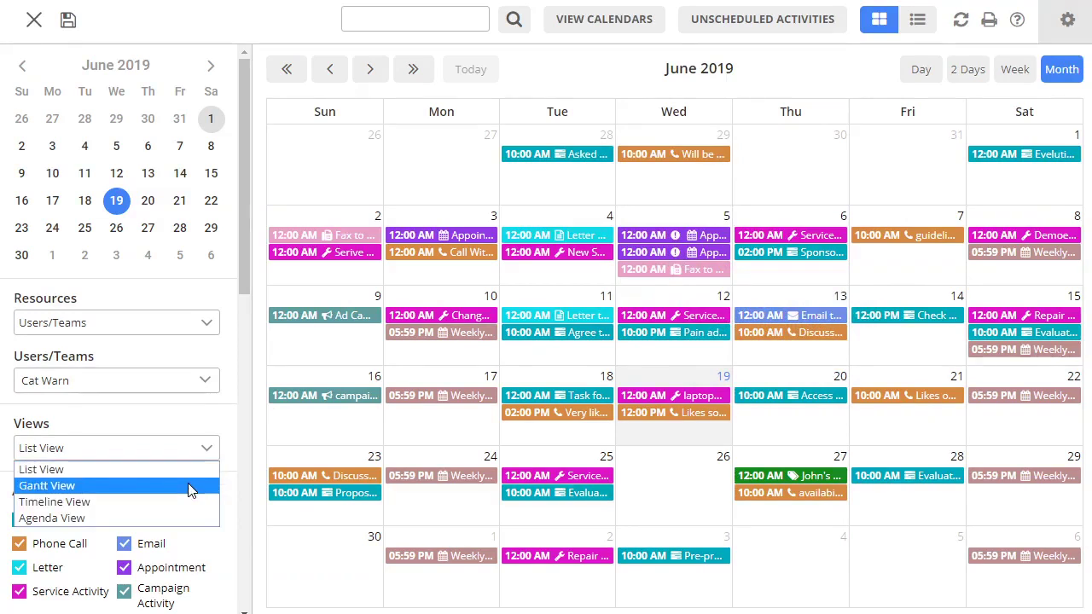
click(188, 485)
click(204, 381)
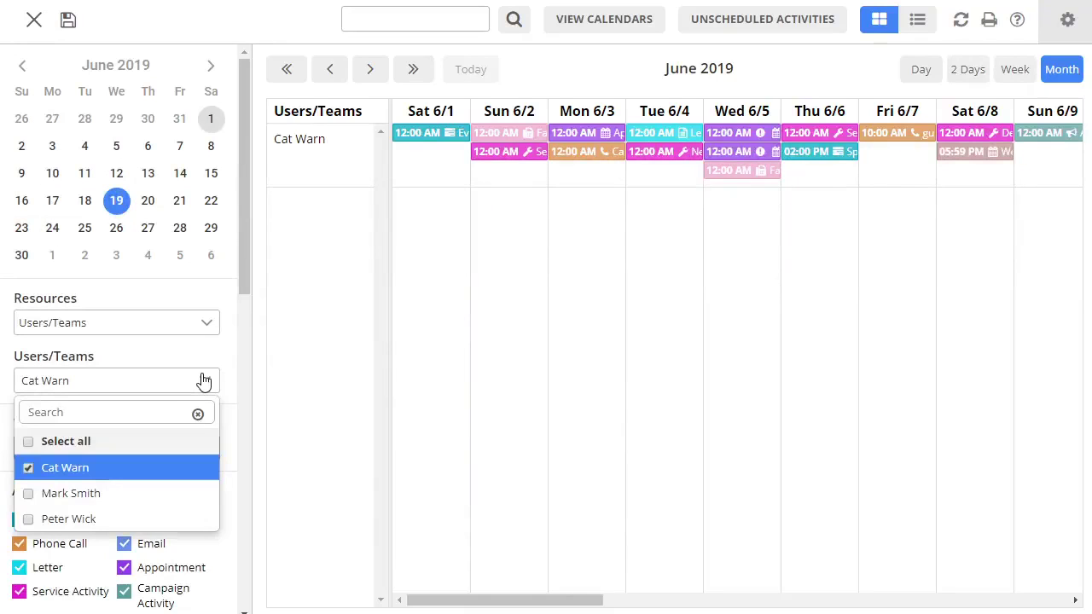
click(28, 444)
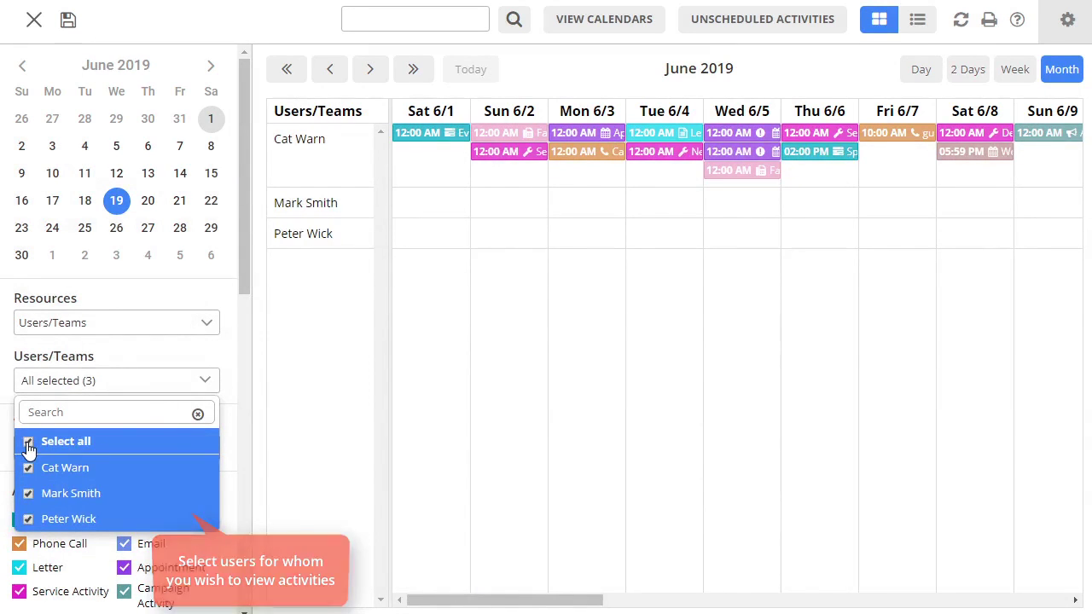
Step: Reschedule the June 19 laptopSerive service activity to the second user's row on the same day and confirm the change
drag(487, 607, 804, 597)
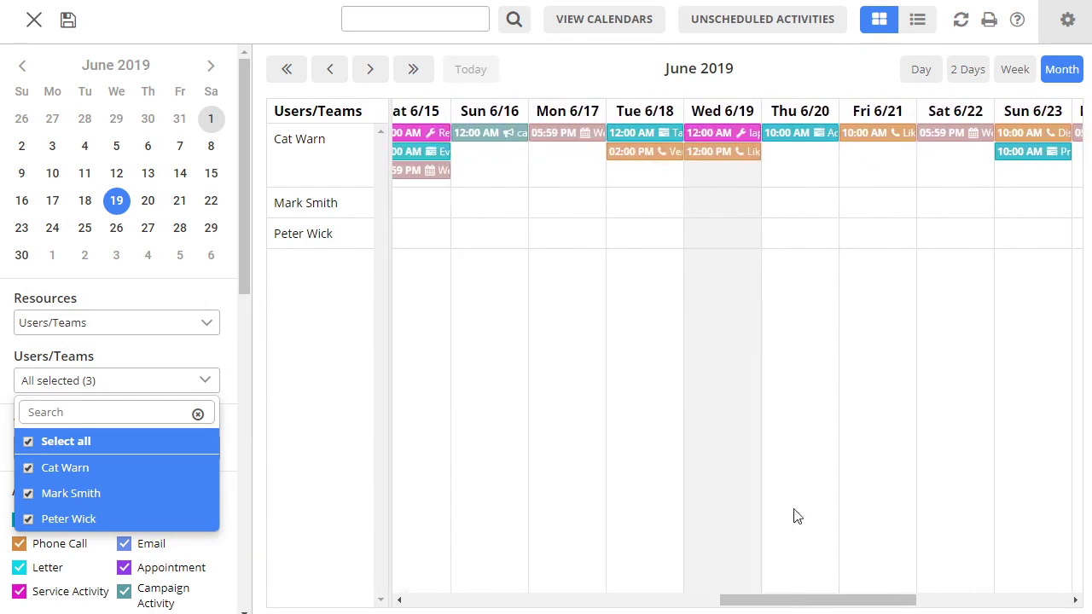
mouse_move(662, 140)
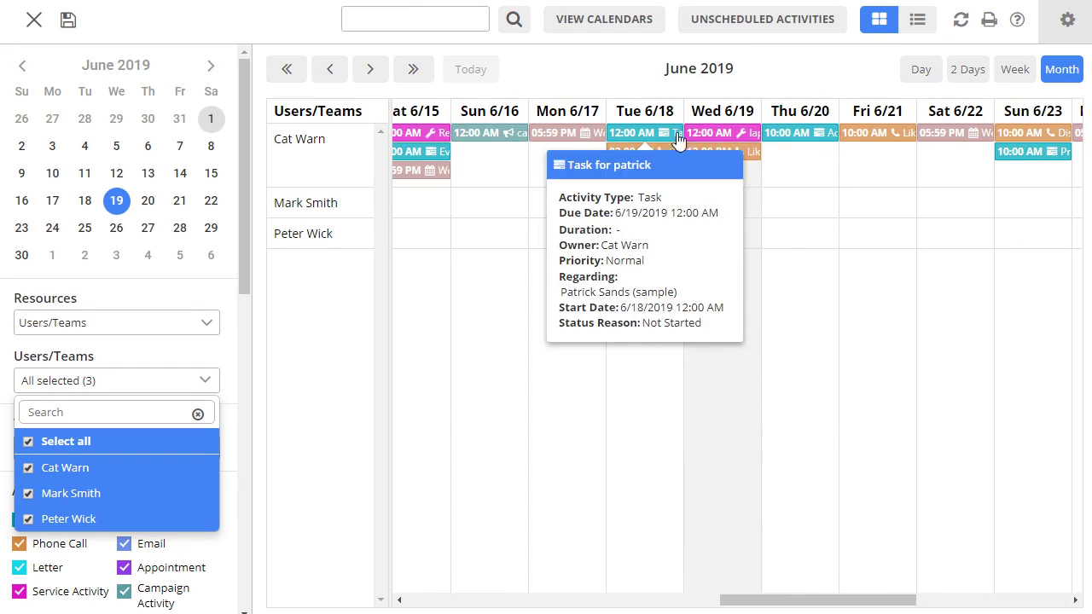
drag(720, 133, 717, 222)
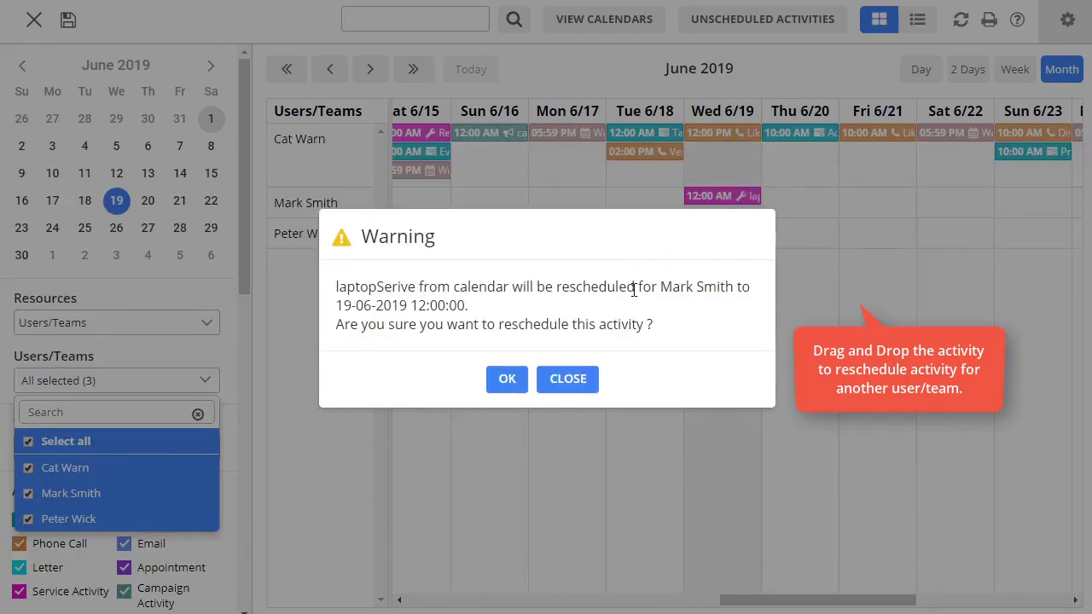
click(506, 379)
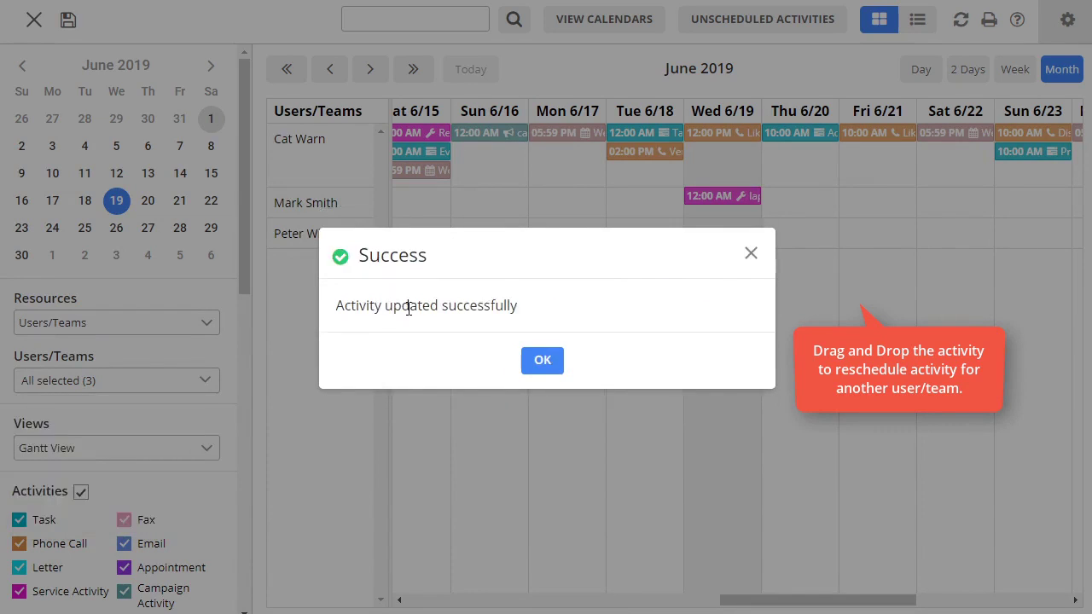
click(547, 361)
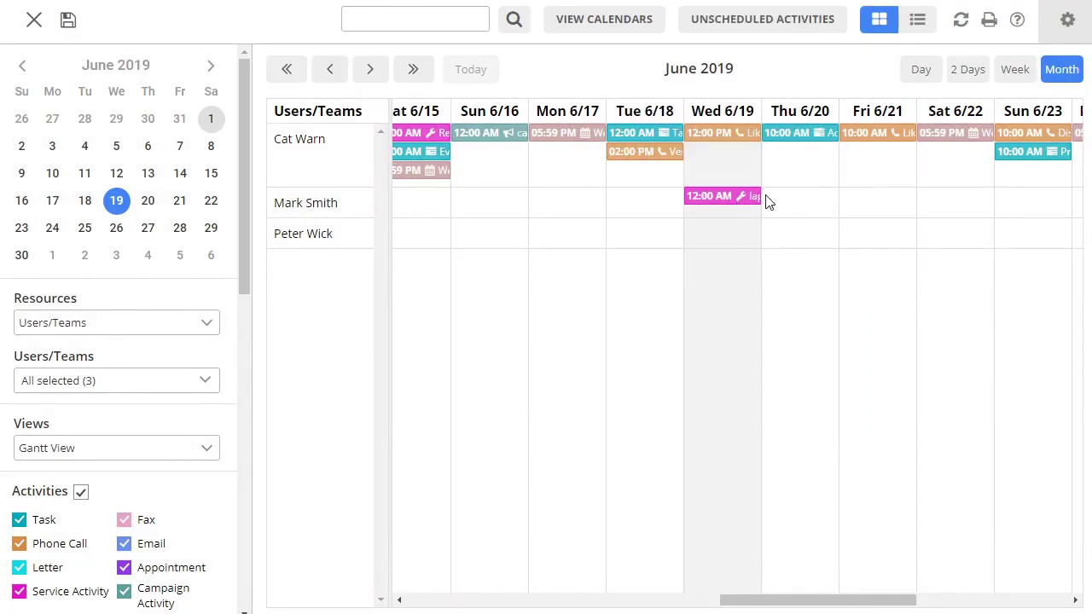
mouse_move(755, 201)
drag(754, 200, 816, 204)
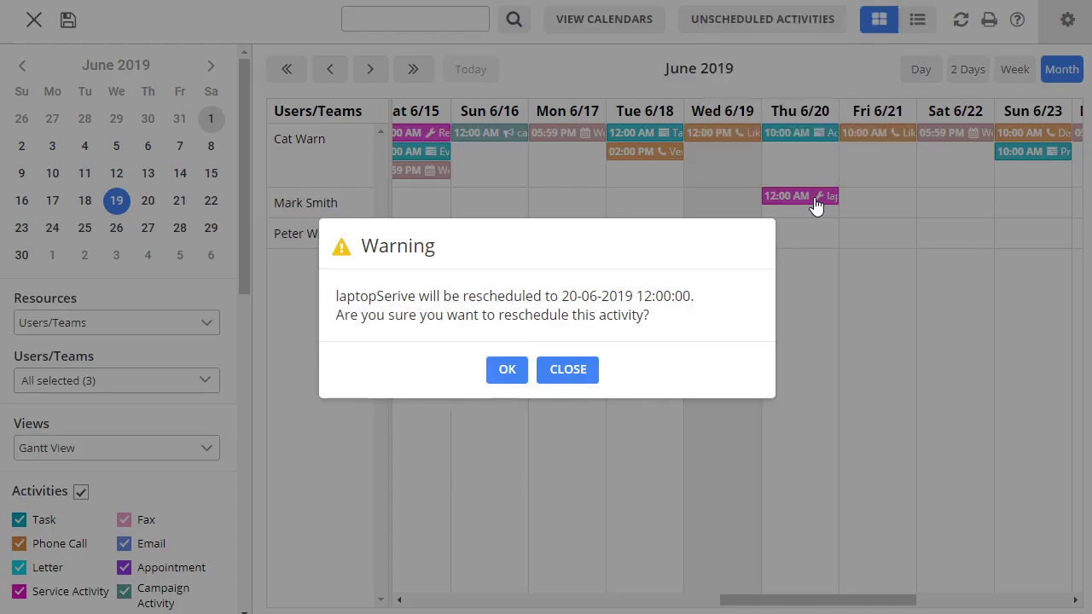
click(577, 373)
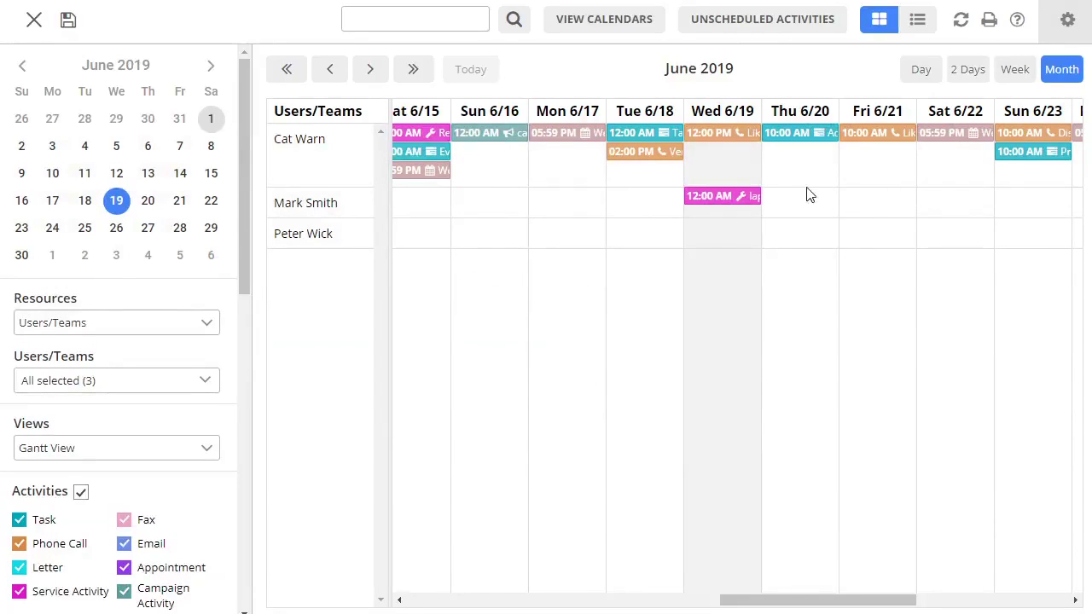
Step: Reschedule the June 19 laptopSerive service activity to June 20 within the second user's row
mouse_move(755, 200)
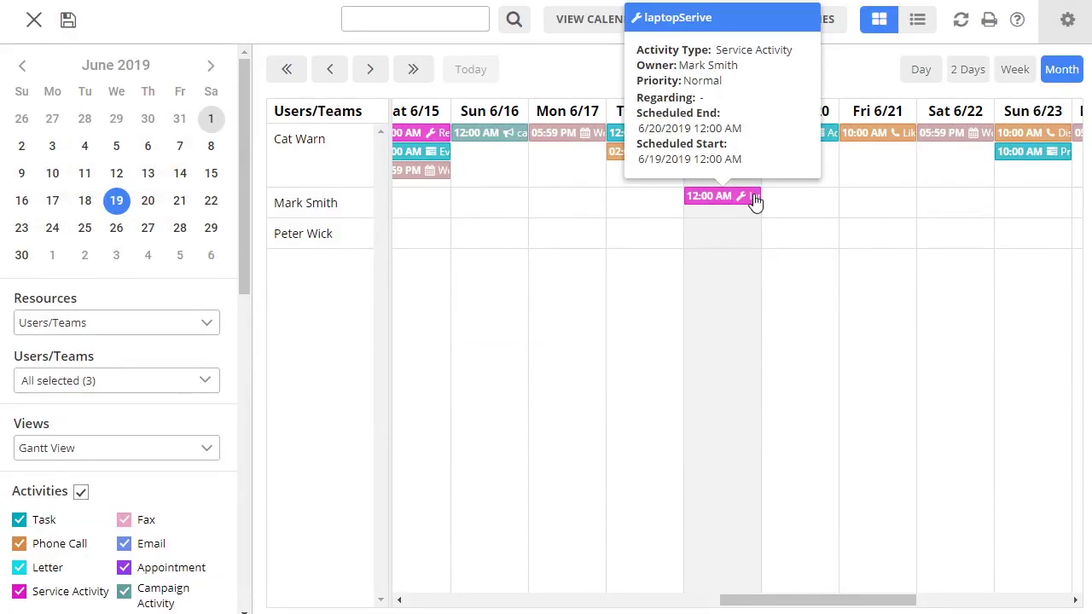
drag(743, 199, 832, 200)
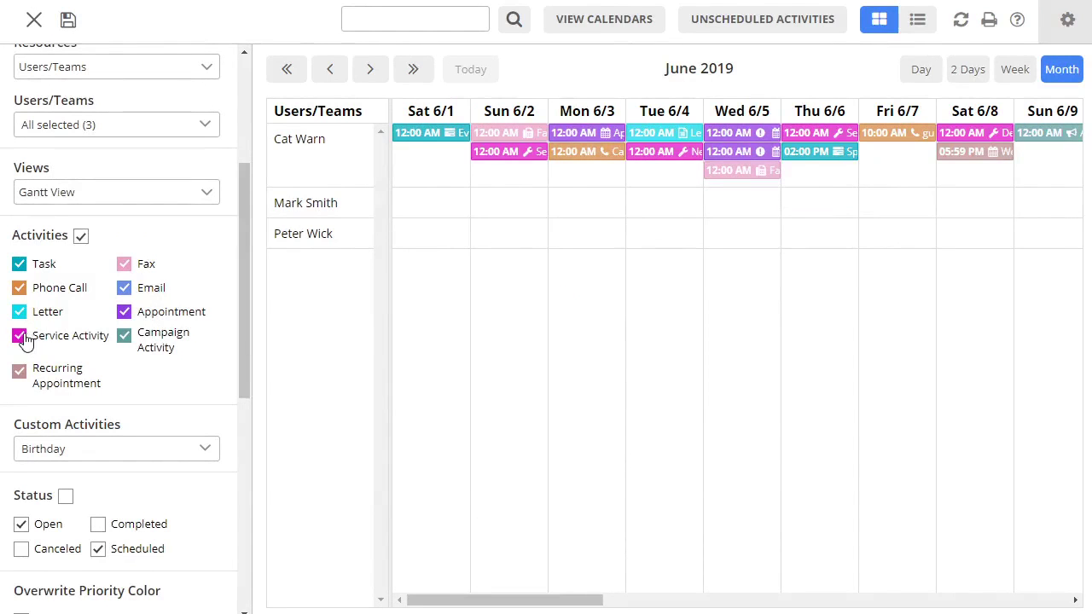
Step: Include activities of every status in the calendar: open, completed, canceled and scheduled
scroll(25, 340, down, 2)
click(66, 326)
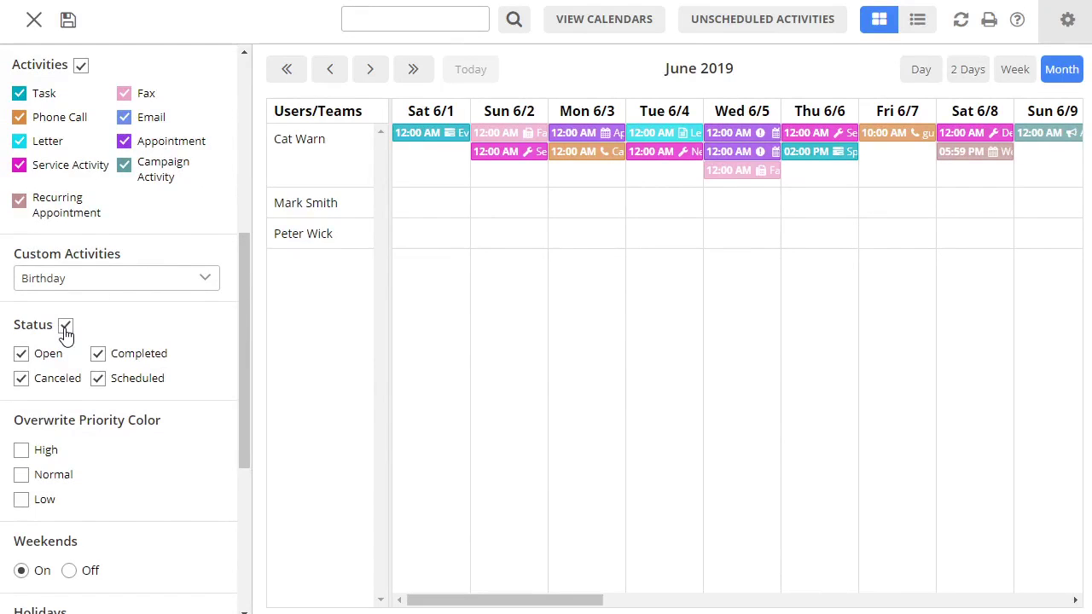
Step: Turn on holidays in the Gantt month calendar, look over the dates, and turn holidays off again
scroll(77, 345, down, 2)
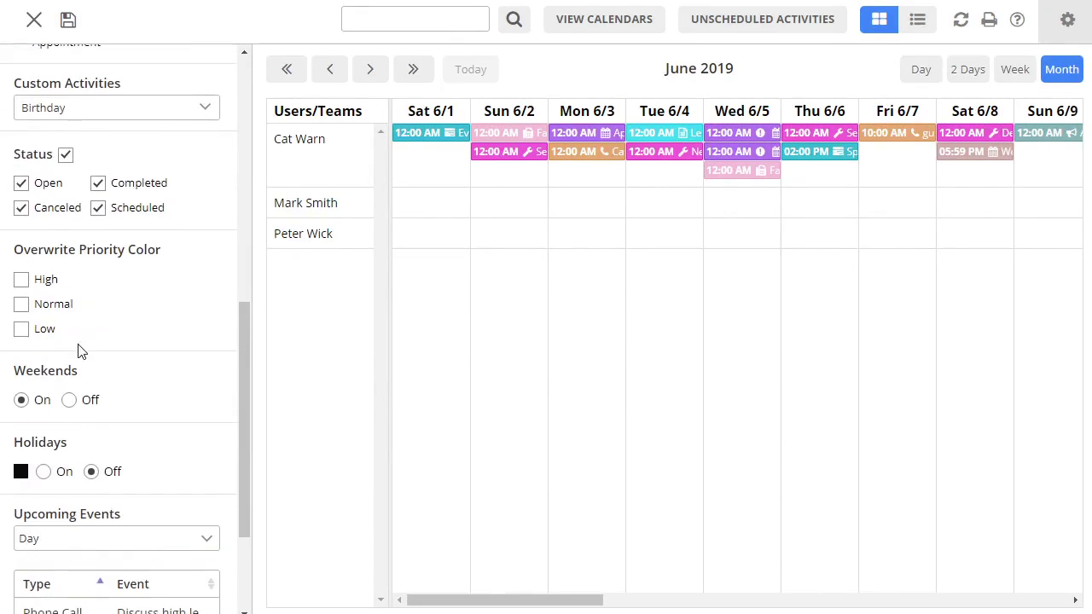
scroll(42, 447, down, 1)
click(44, 390)
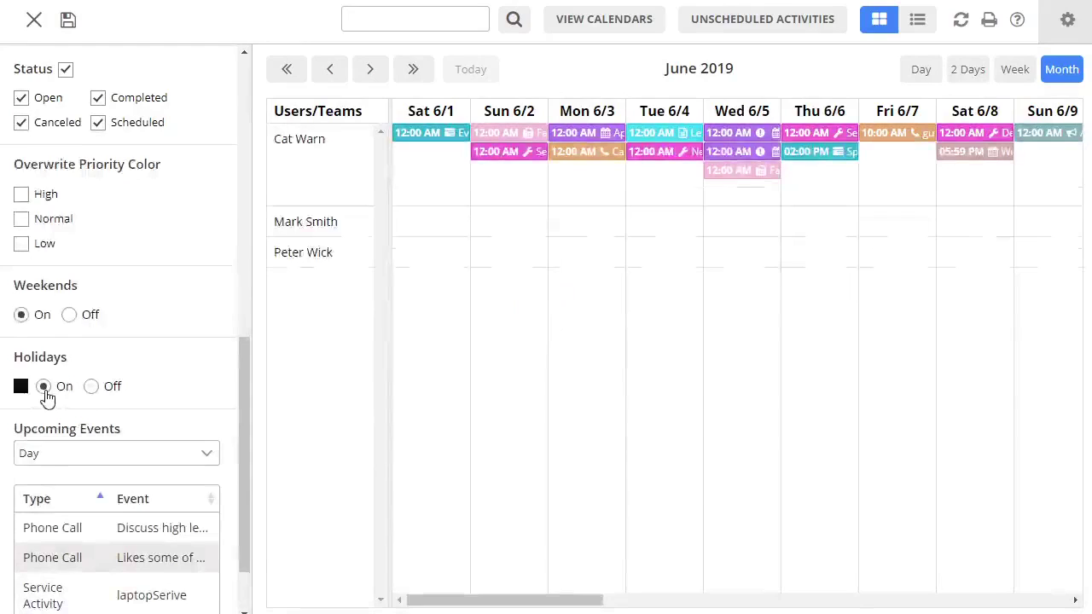
drag(521, 599, 499, 601)
mouse_move(659, 152)
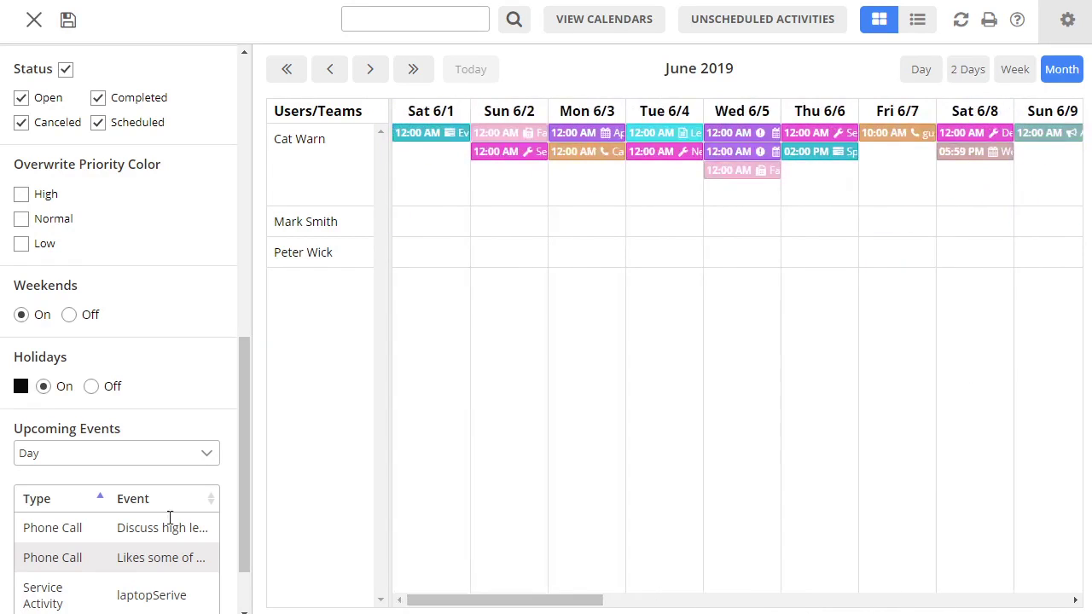
click(91, 388)
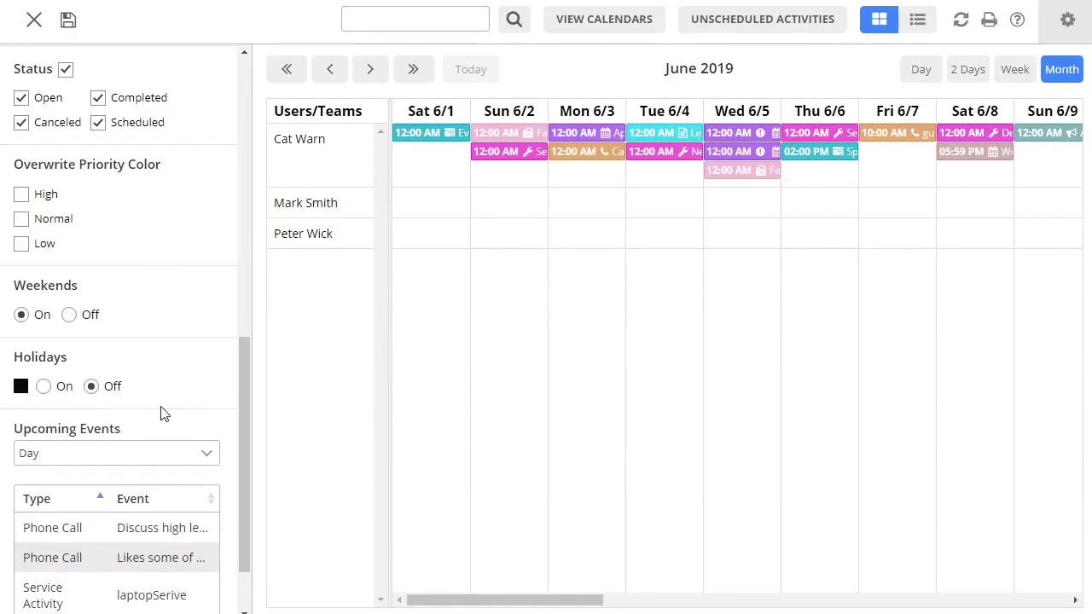
Step: Show a single day in Top Down View and look through its hours for all users
click(918, 71)
scroll(148, 285, up, 4)
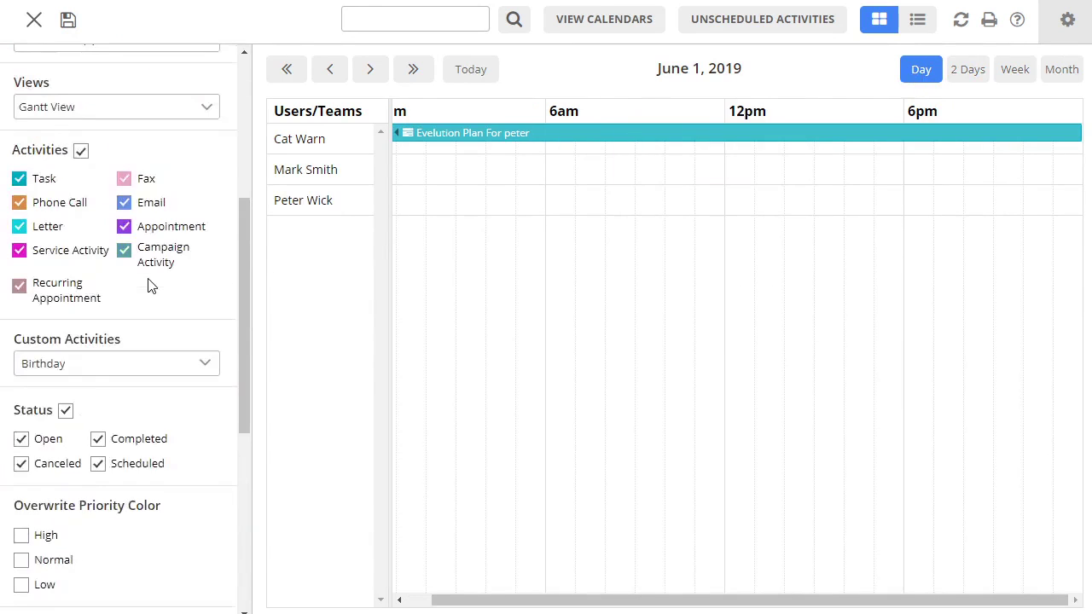
scroll(148, 286, up, 3)
click(188, 365)
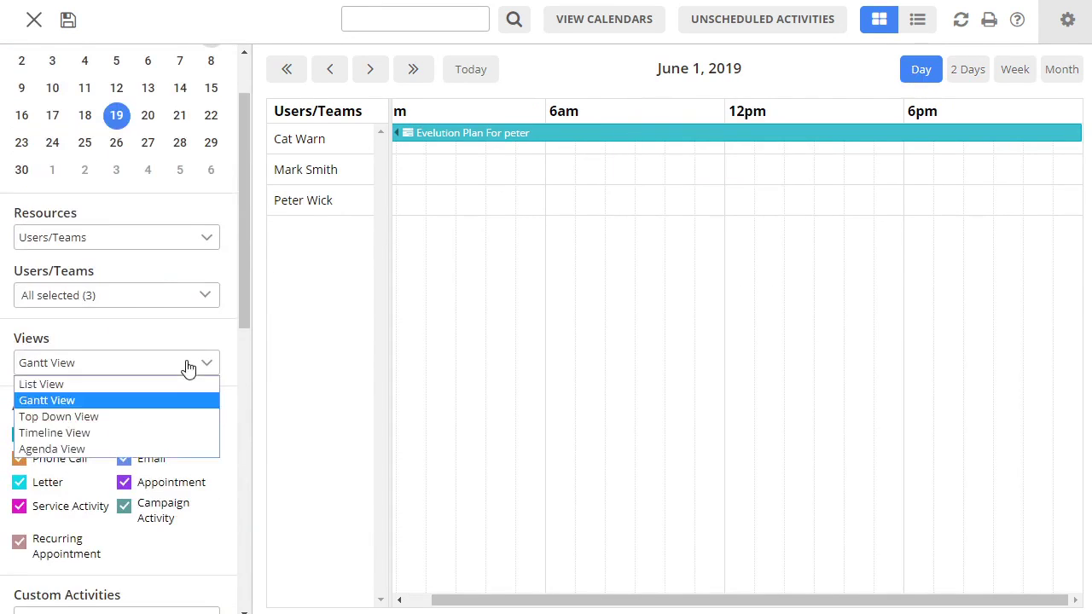
click(186, 417)
scroll(466, 407, down, 10)
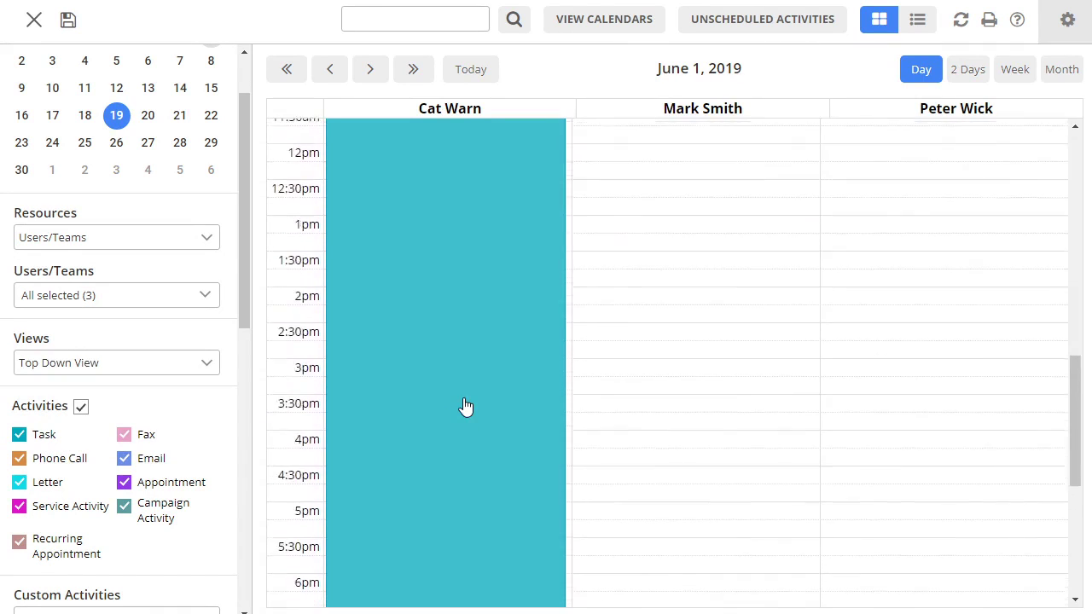
scroll(466, 434, up, 15)
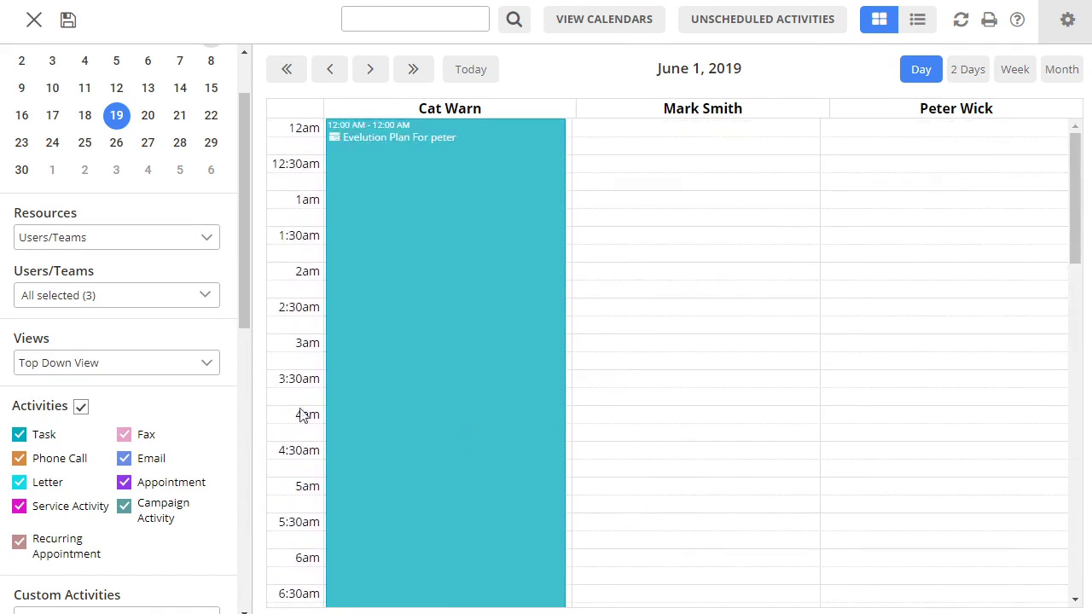
Step: Switch the calendar to Agenda View, expand it to the whole month, and look through the June 2019 activities
click(184, 373)
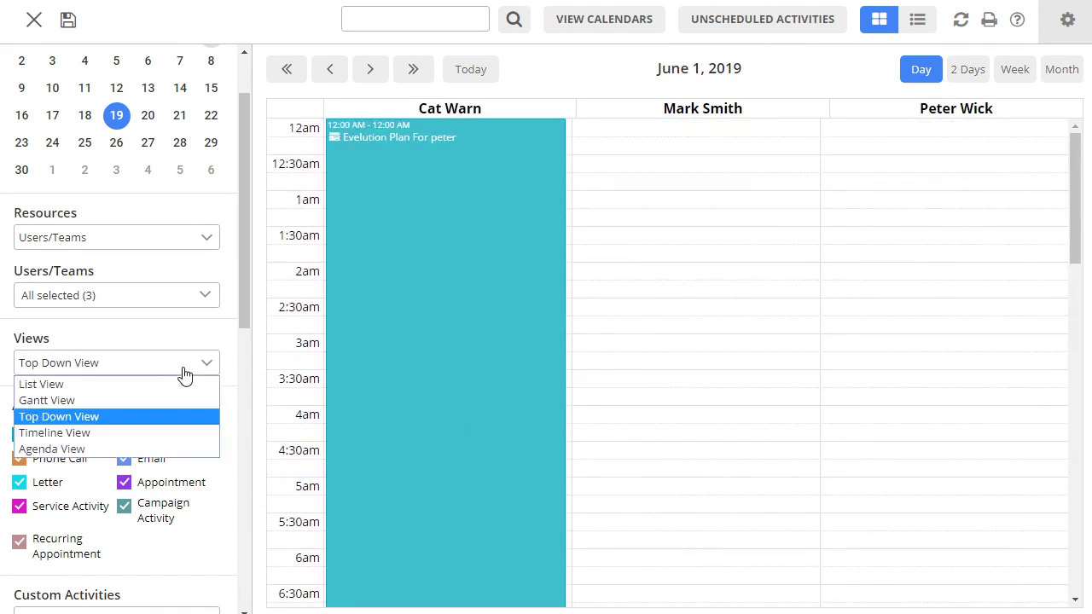
click(178, 447)
mouse_move(359, 166)
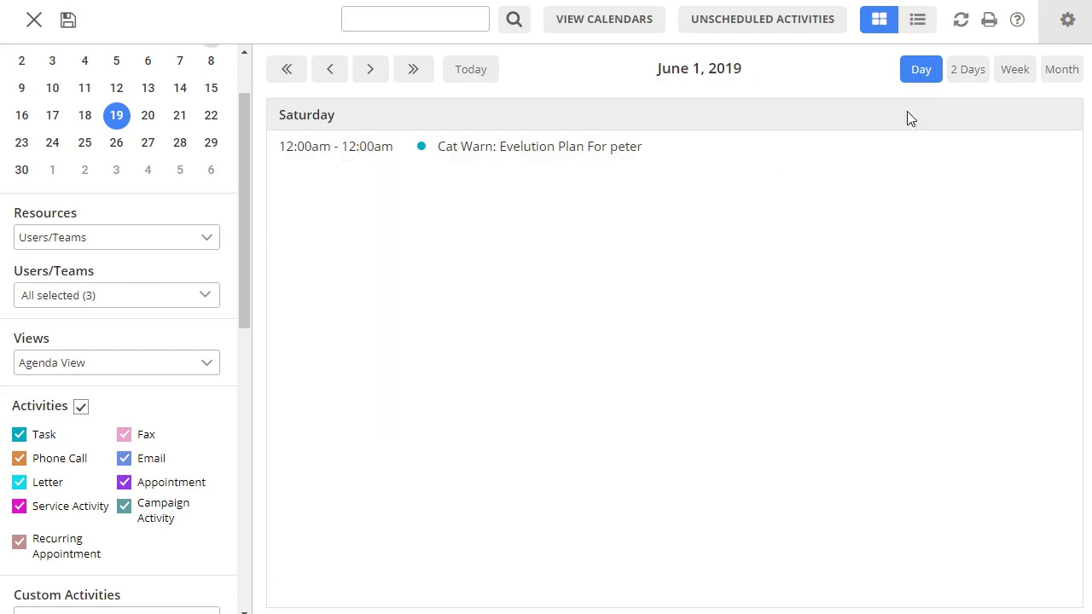
click(1062, 71)
scroll(842, 287, down, 1)
scroll(978, 339, down, 8)
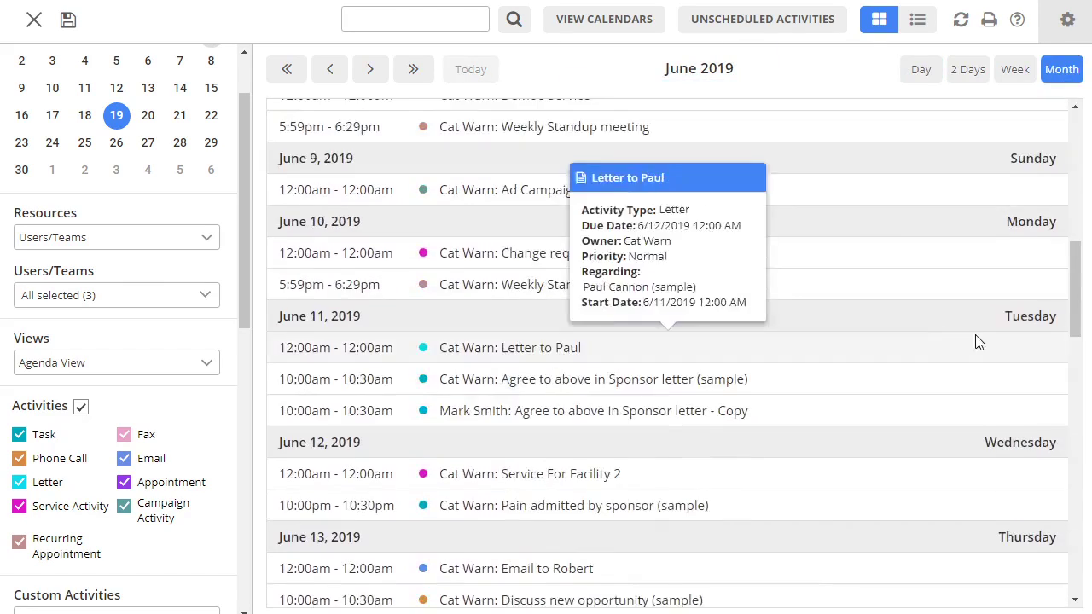
drag(1075, 273, 1077, 158)
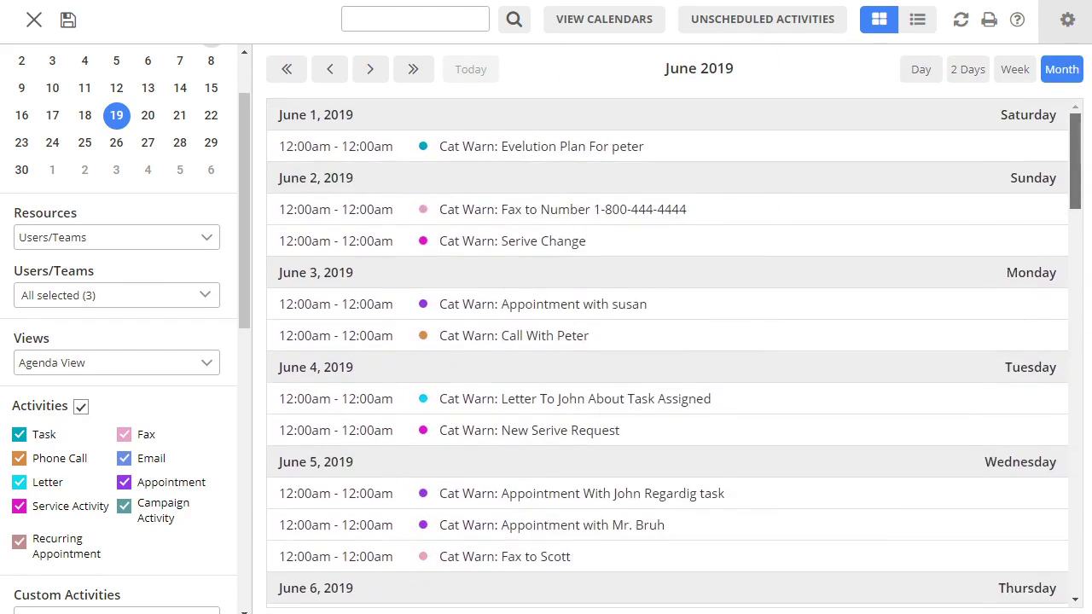
mouse_move(990, 153)
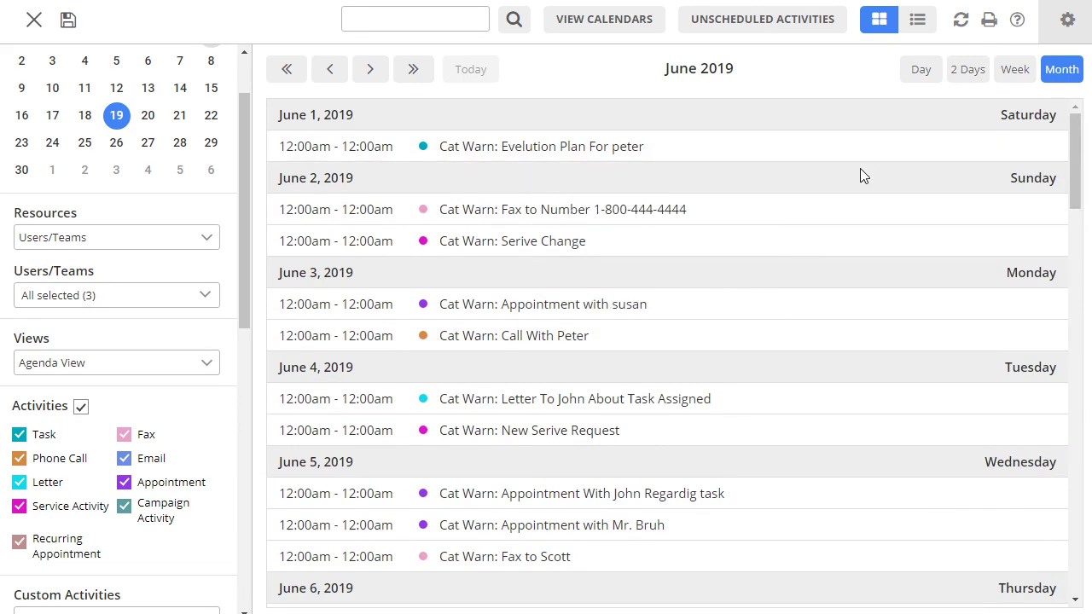
Step: Show the activities as a table covering the whole month and look through its rows
click(917, 21)
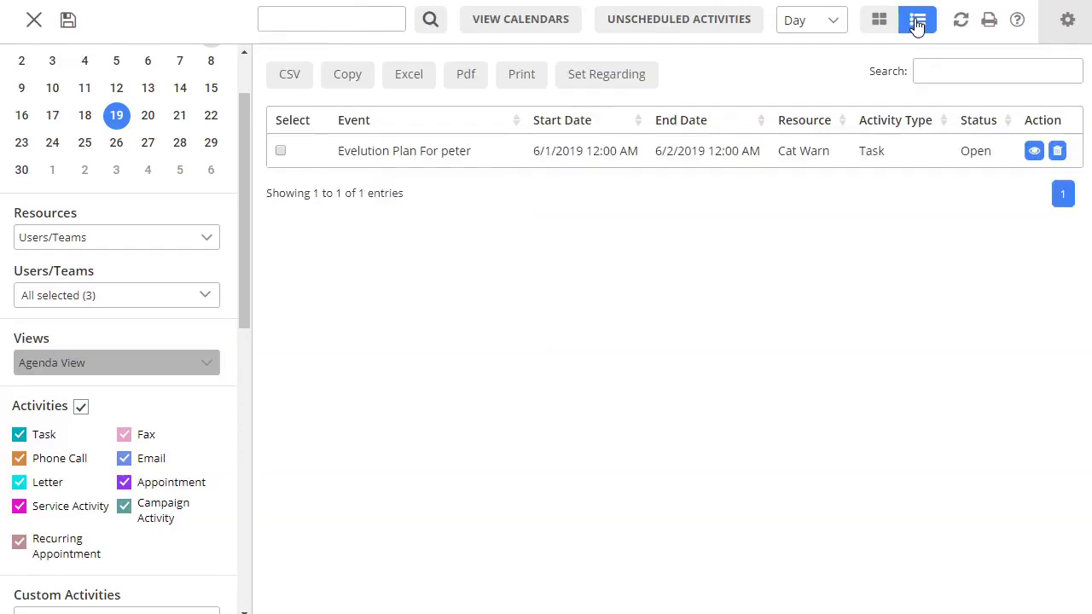
click(841, 24)
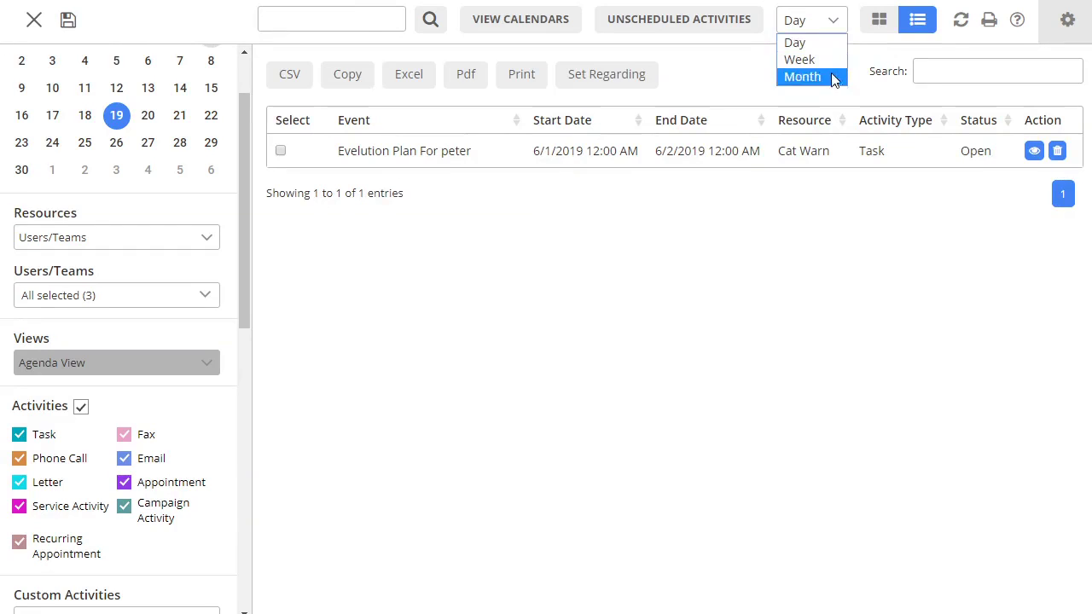
click(832, 75)
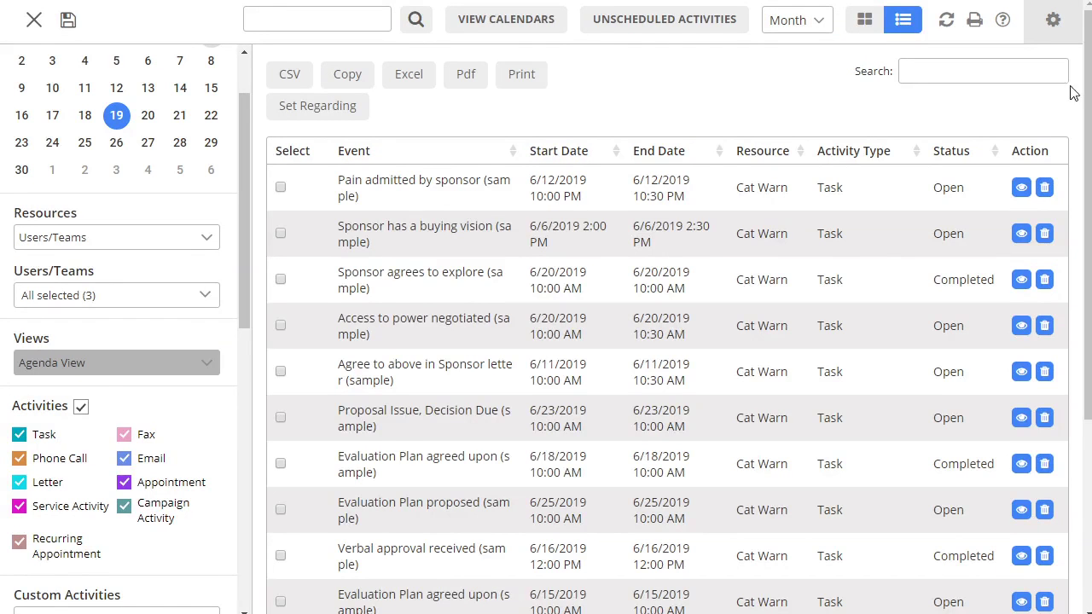
scroll(1074, 94, down, 4)
scroll(1084, 176, up, 4)
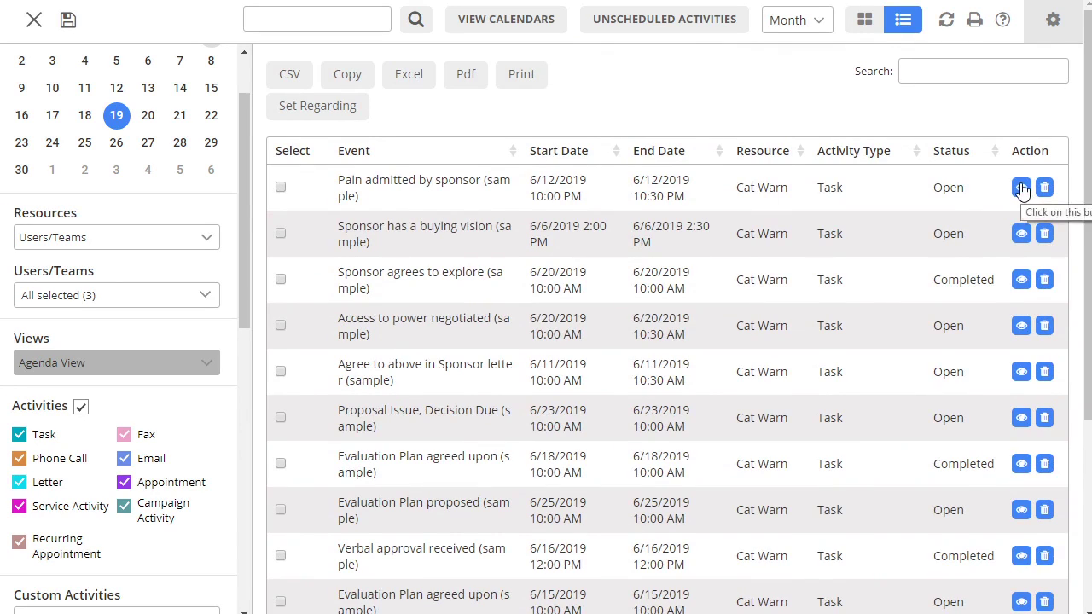
Step: Set City Power & Light (sample) as the regarding record of the first three listed tasks and save it
click(281, 188)
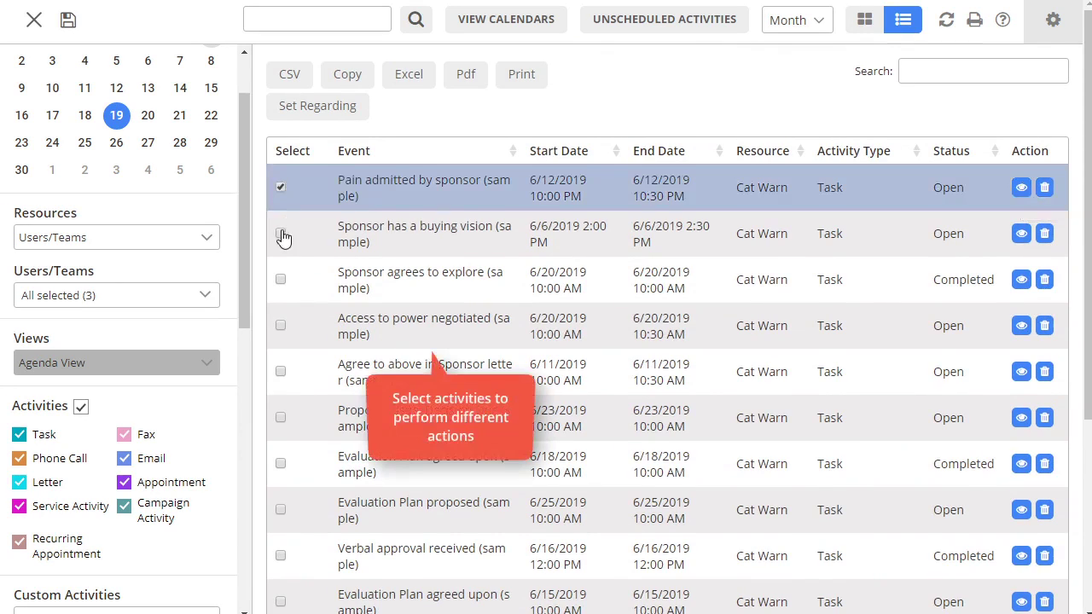
click(282, 234)
click(282, 282)
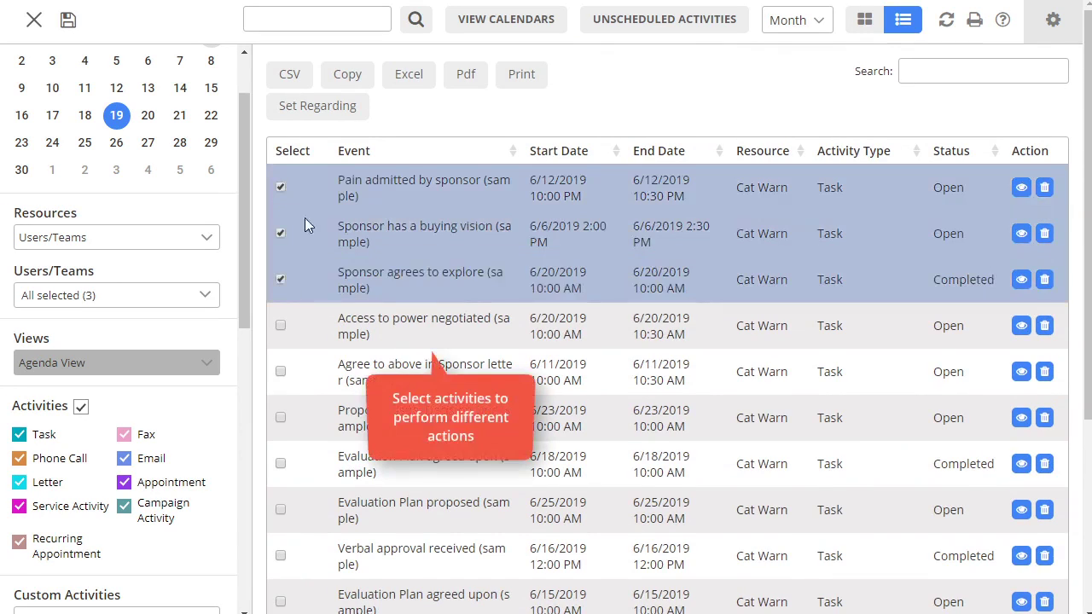
click(325, 118)
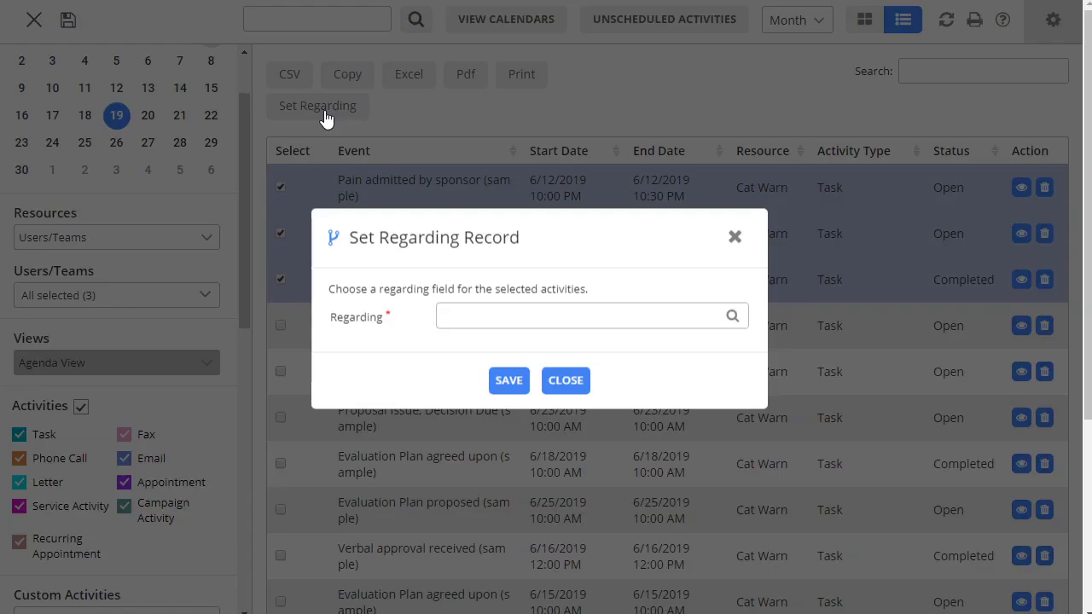
click(734, 315)
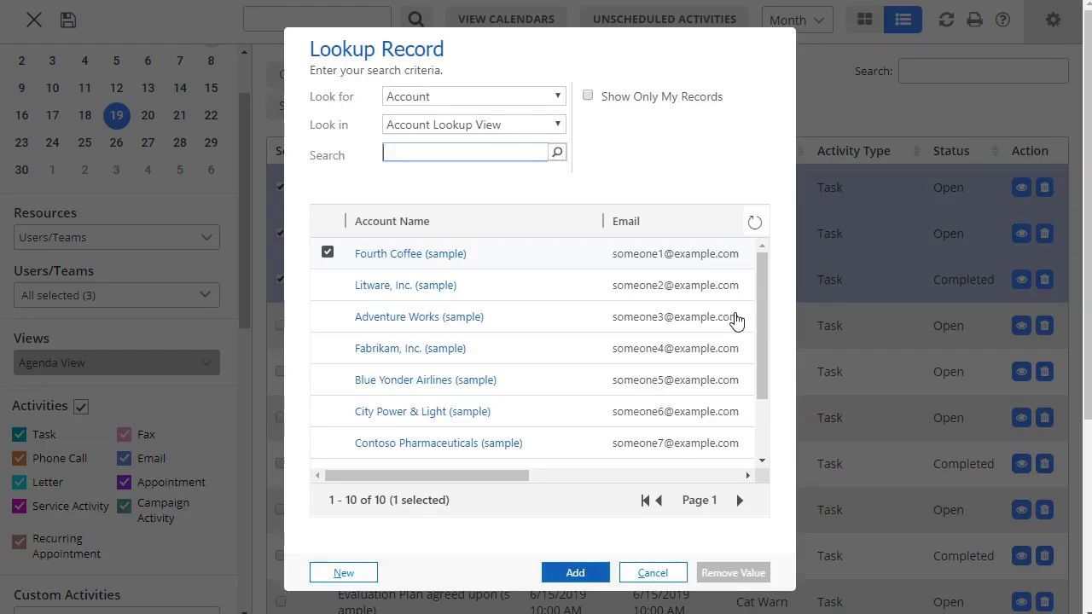
click(326, 413)
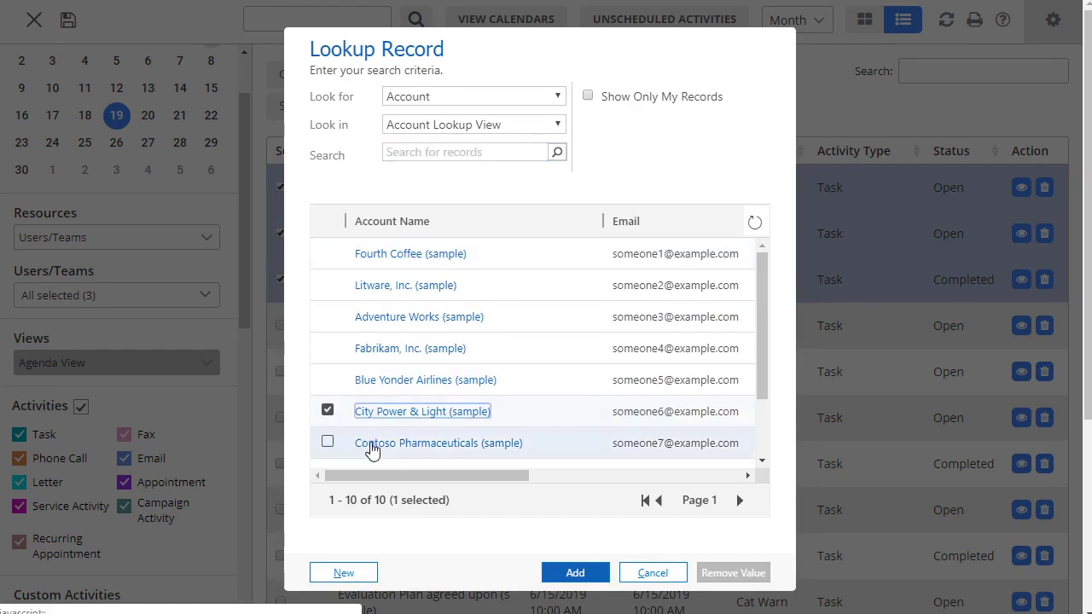
click(594, 577)
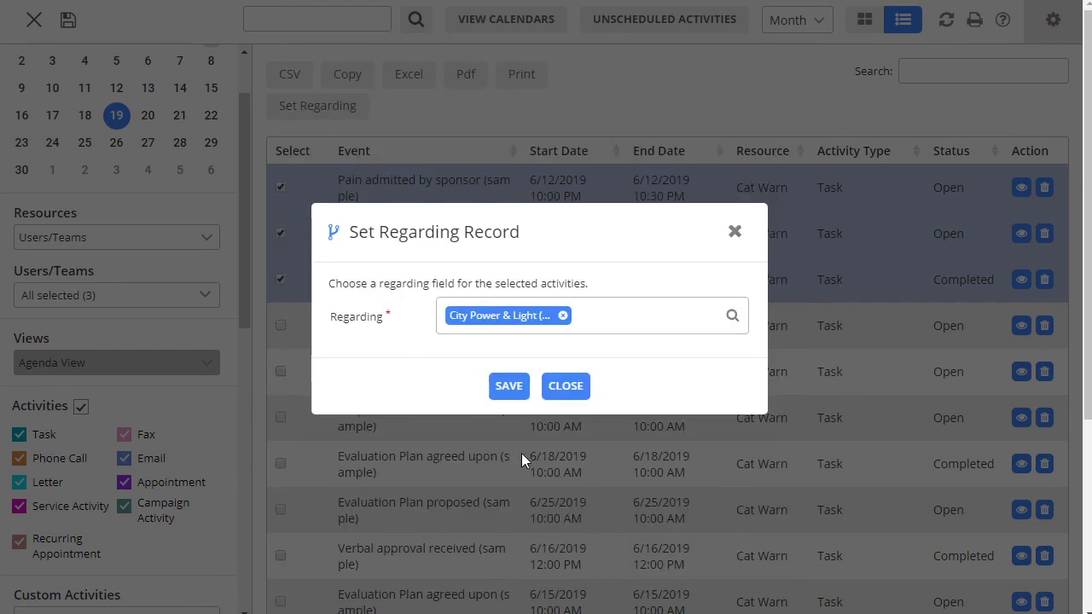
click(510, 386)
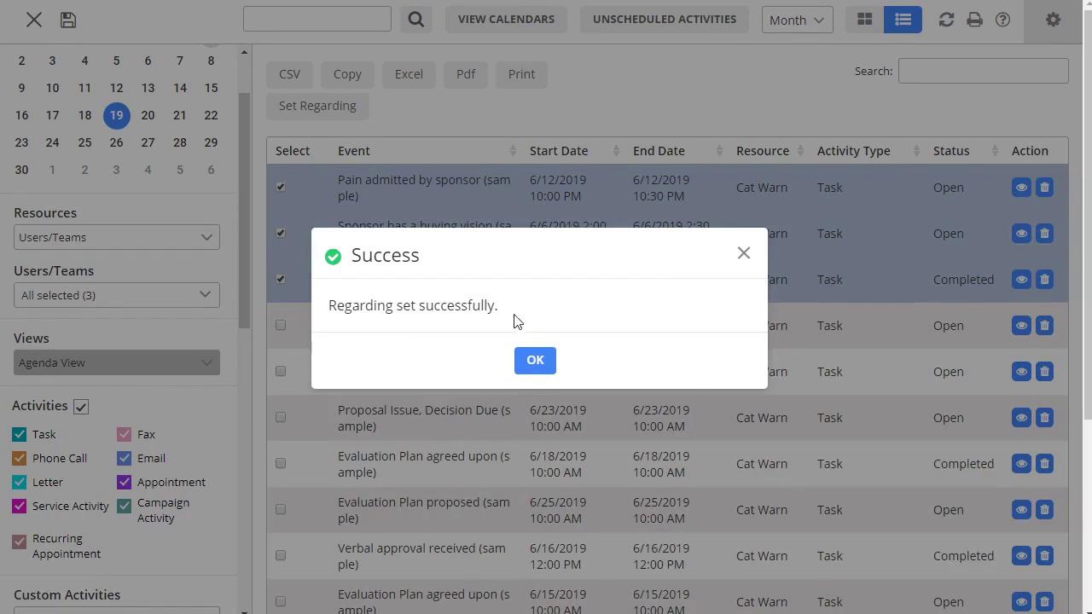
click(540, 367)
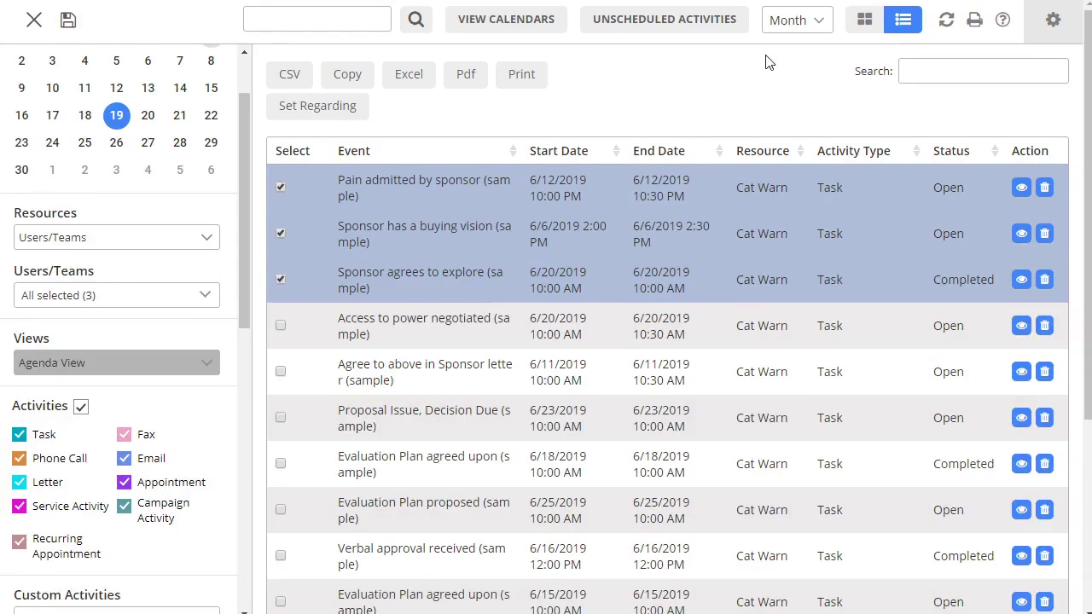
Step: Return from the activity table to the calendar display and switch it to List View
click(866, 24)
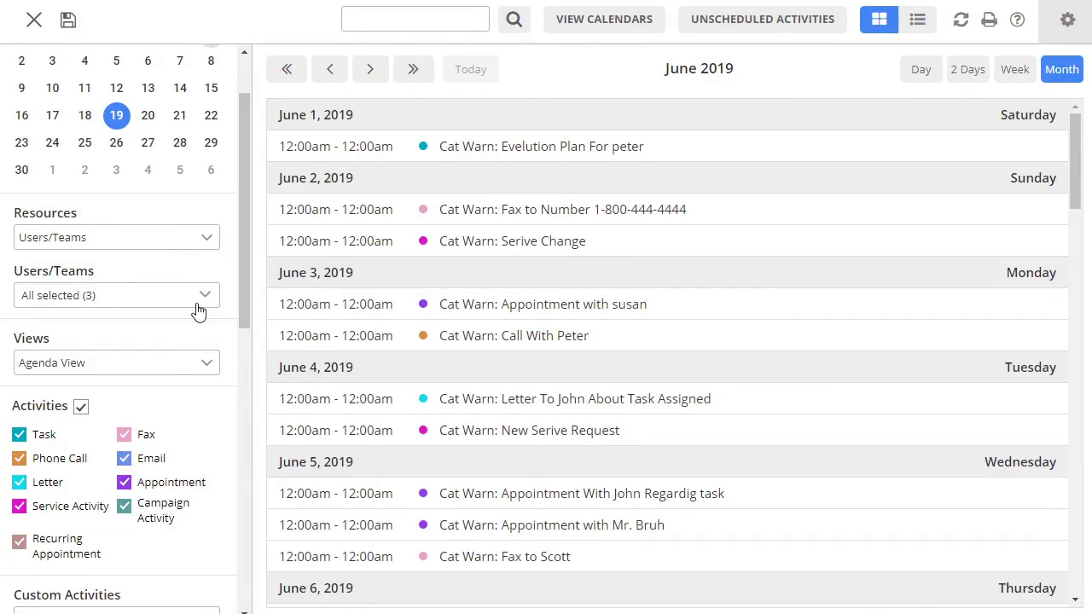
click(176, 367)
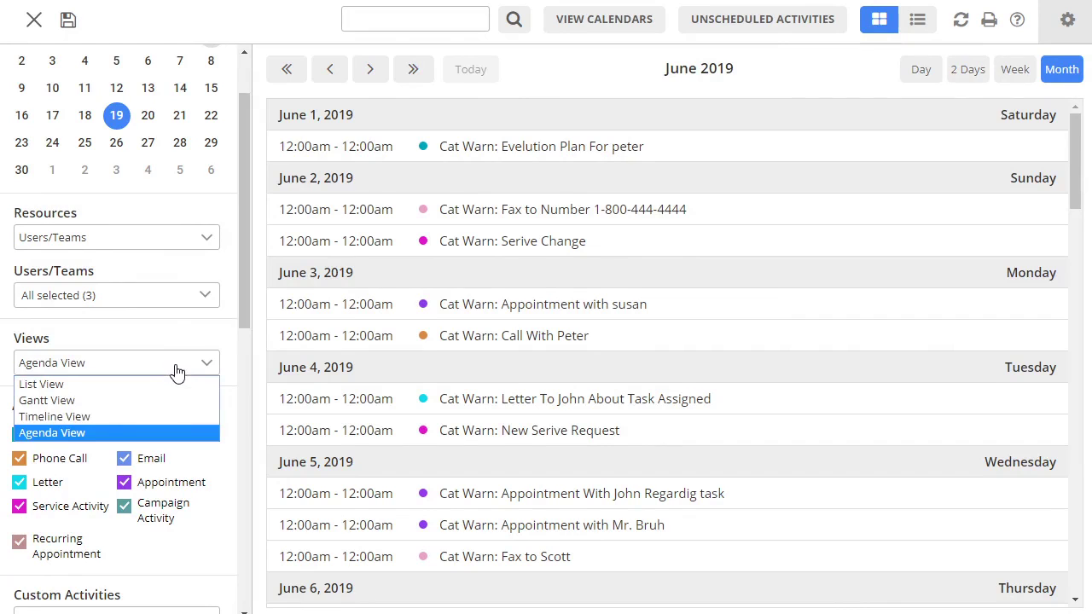
click(174, 382)
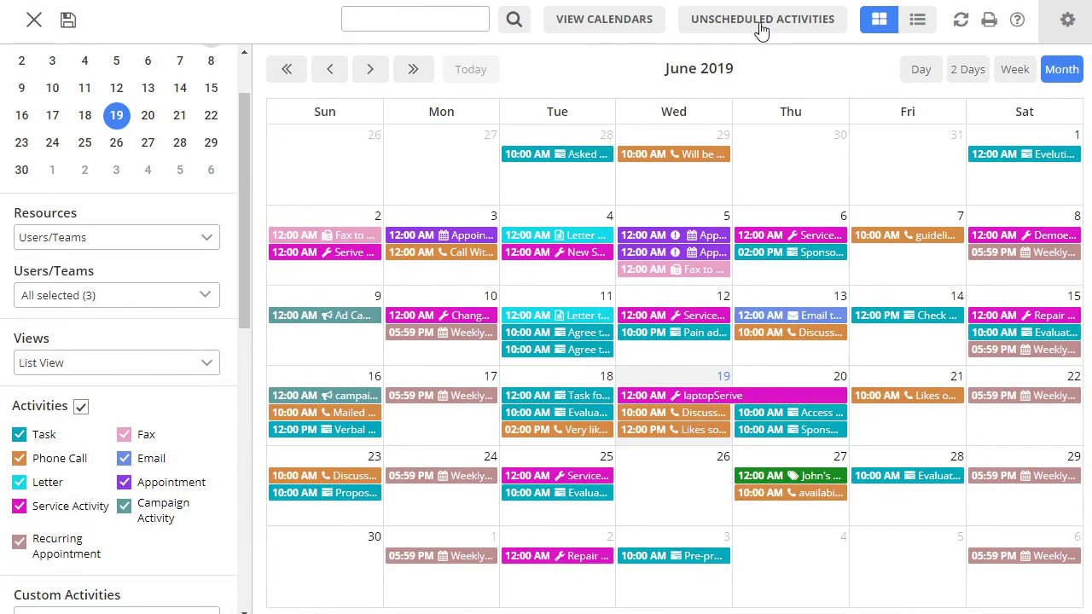
Step: In the unscheduled activities, set the second and third users as required attendees of the second to fourth listed appointments and save
click(762, 28)
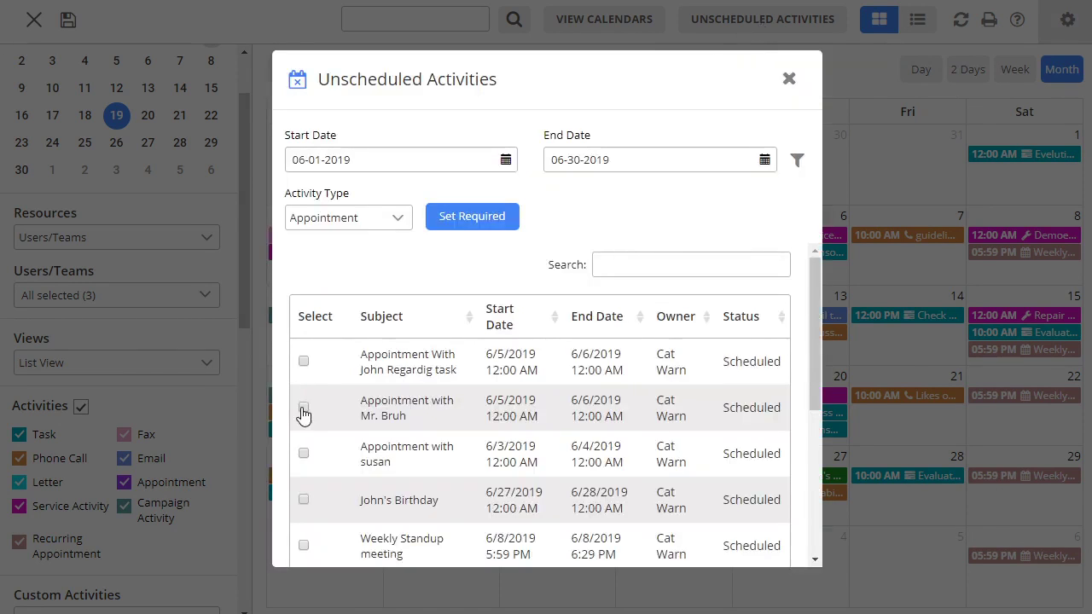
click(303, 408)
click(303, 454)
click(304, 501)
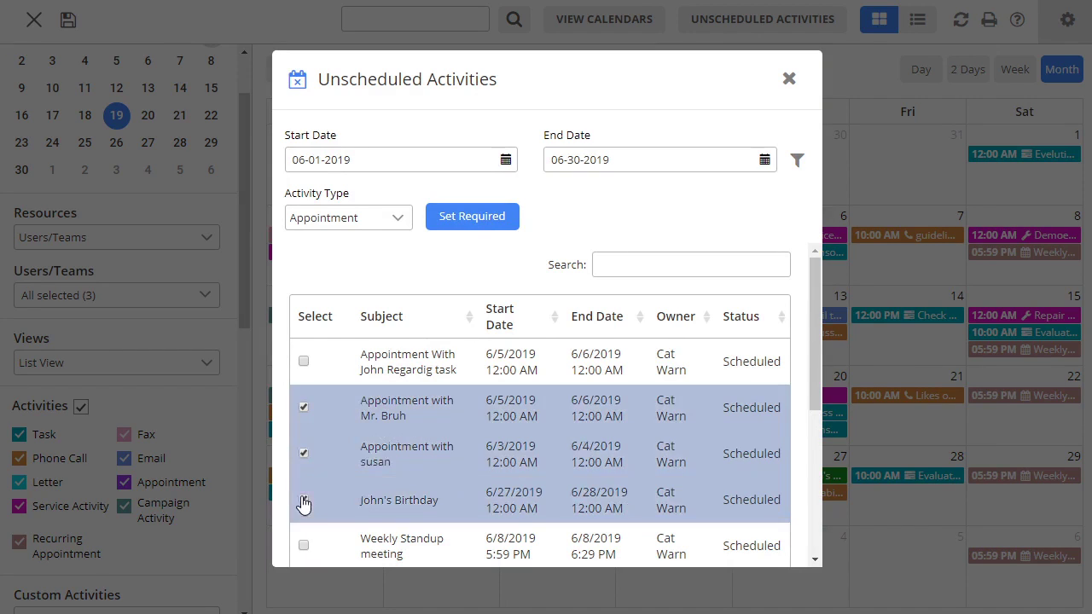
click(474, 218)
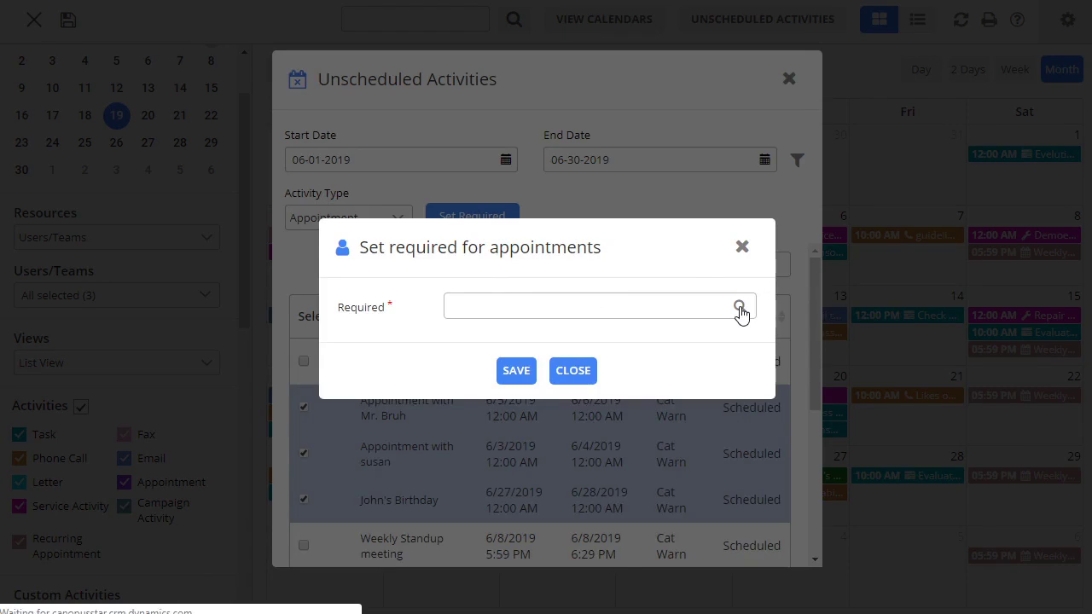
click(739, 309)
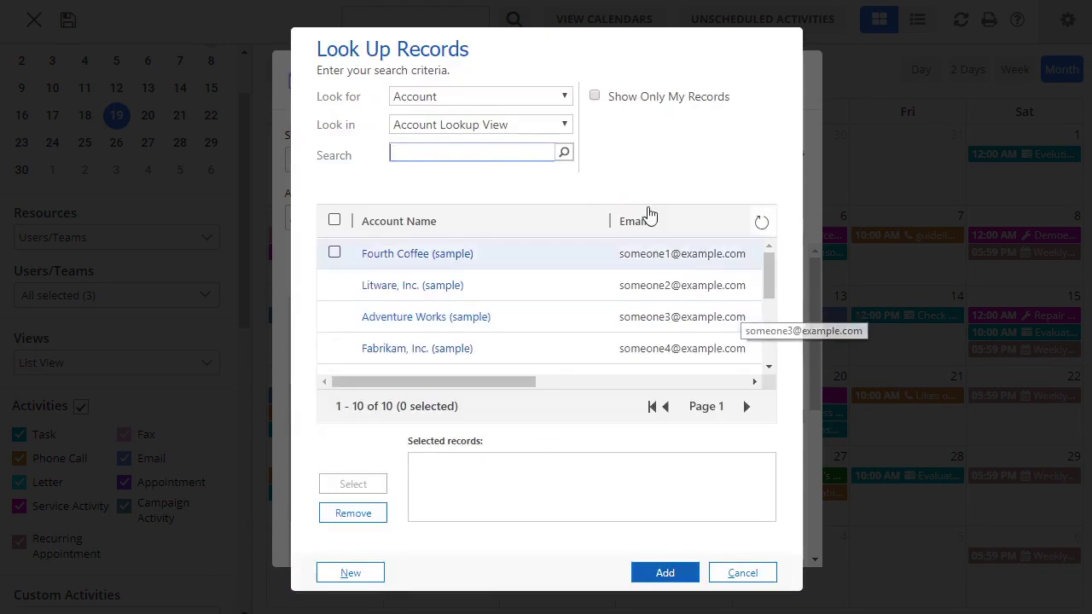
click(458, 104)
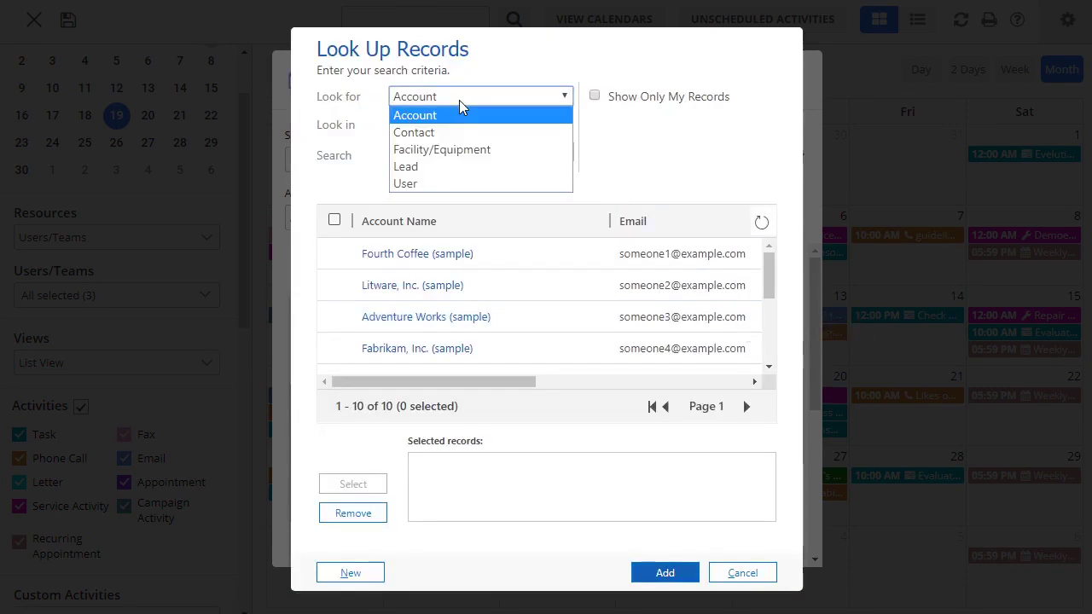
click(448, 183)
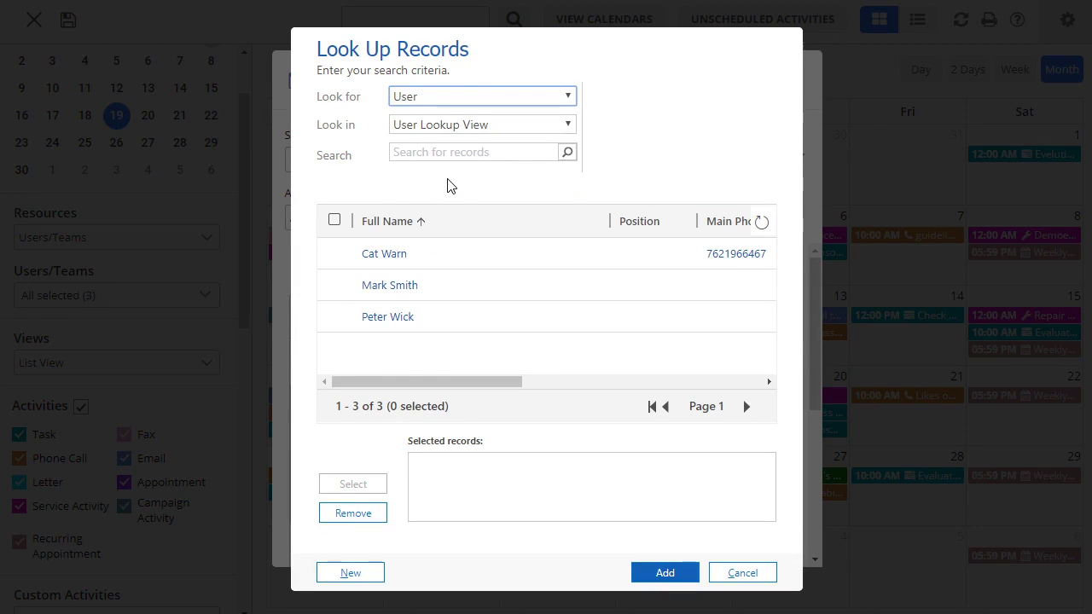
click(333, 285)
click(334, 316)
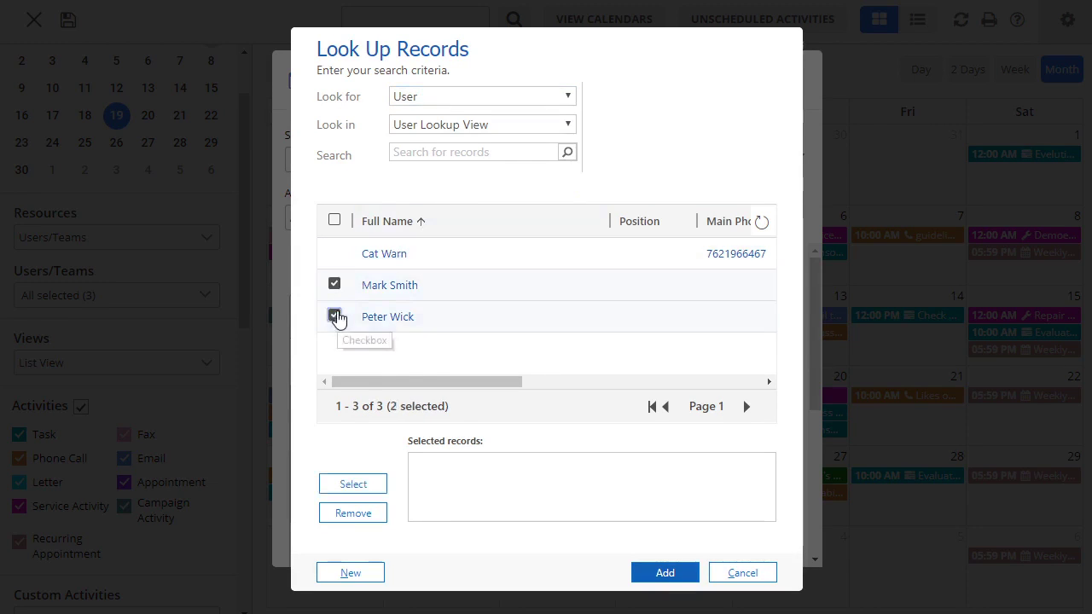
click(357, 485)
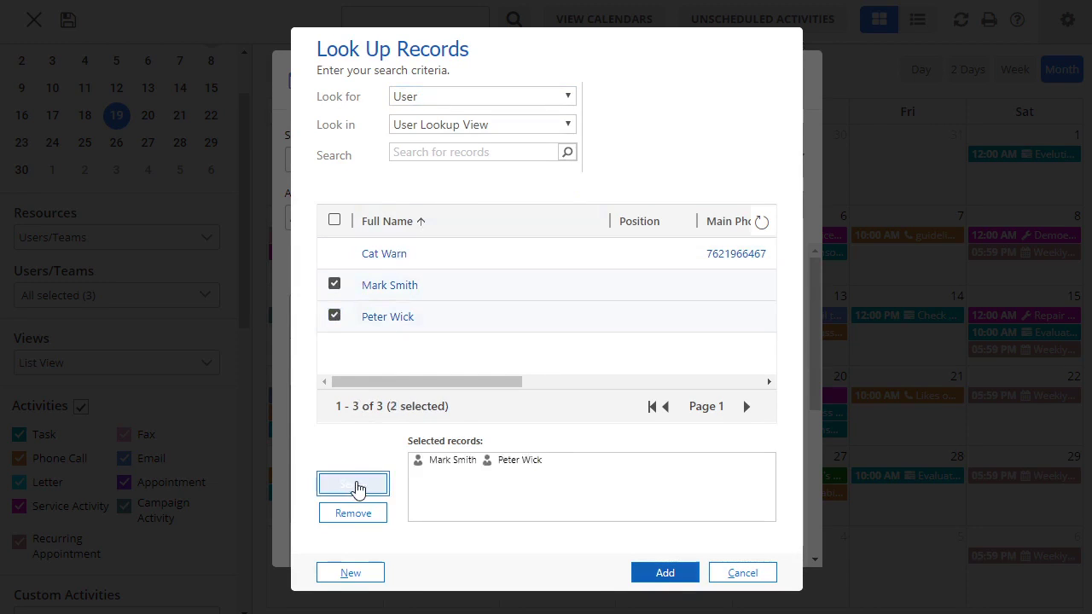
click(682, 573)
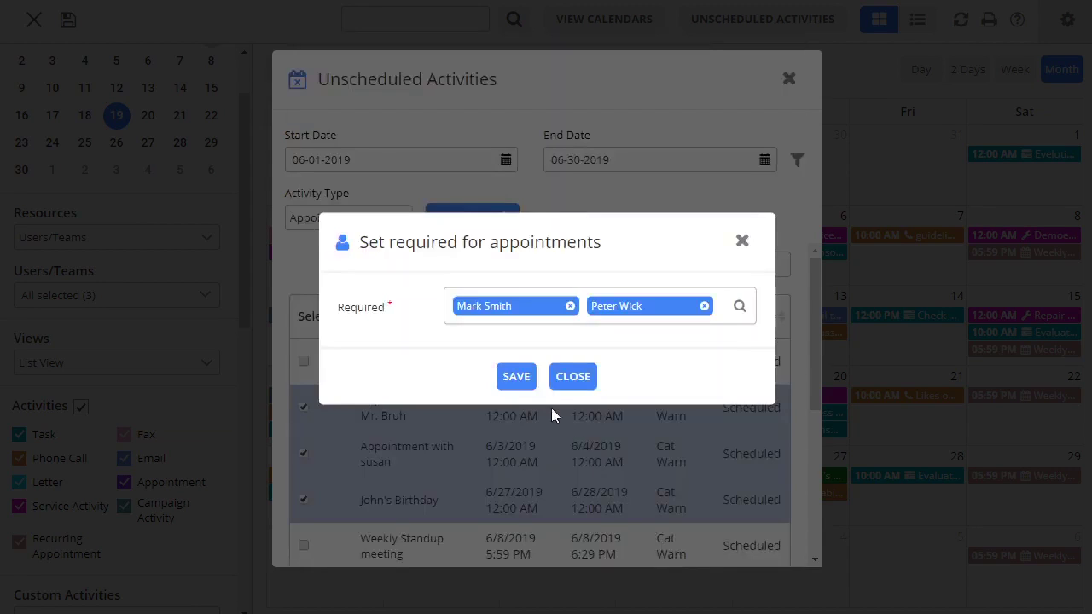
click(522, 381)
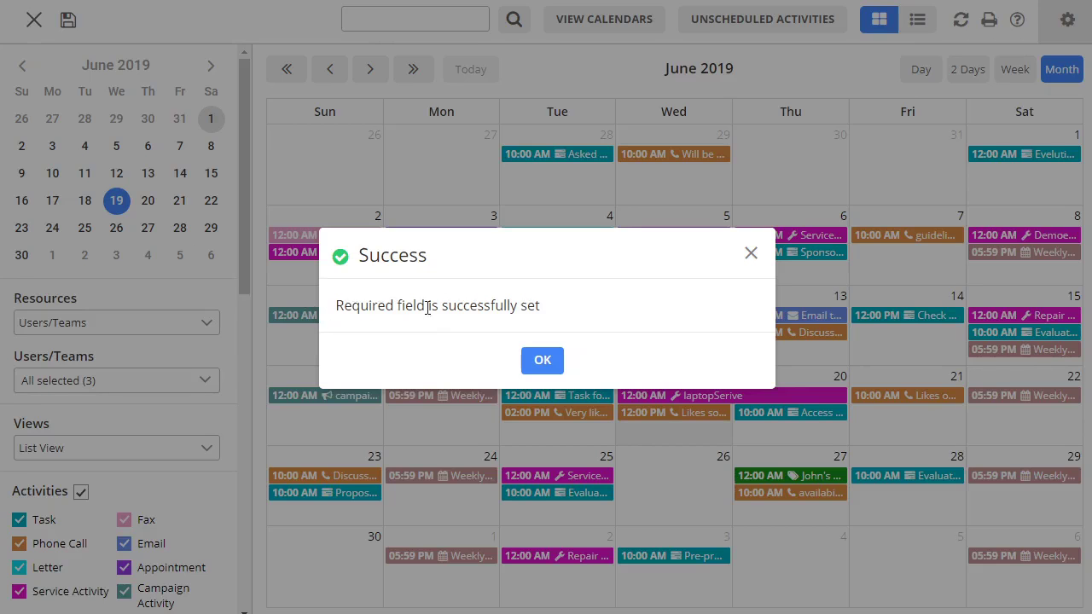
click(543, 362)
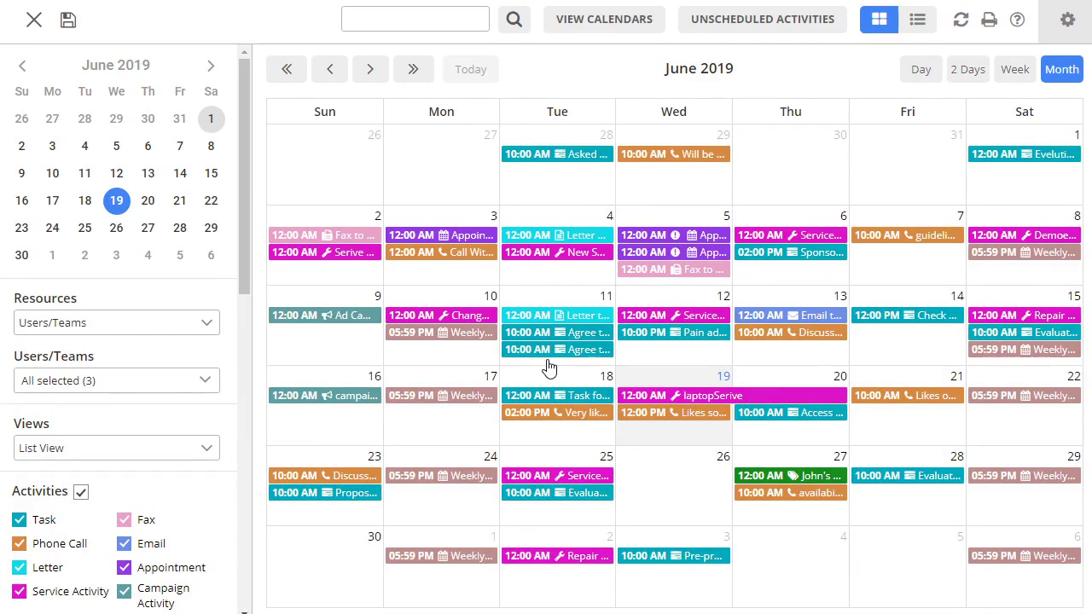